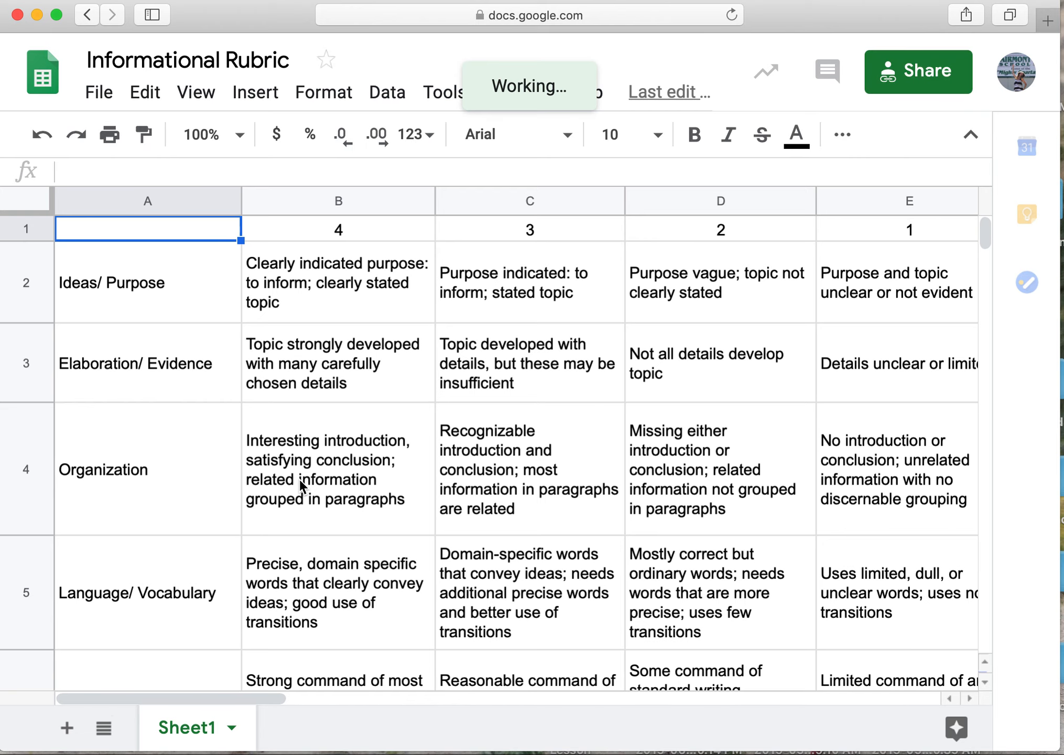
# Step: Review the criteria and score levels in the Informational Rubric spreadsheet, dismissing the edit history tip
pyautogui.scroll(-5, 299, 479)
pyautogui.scroll(-6, 298, 477)
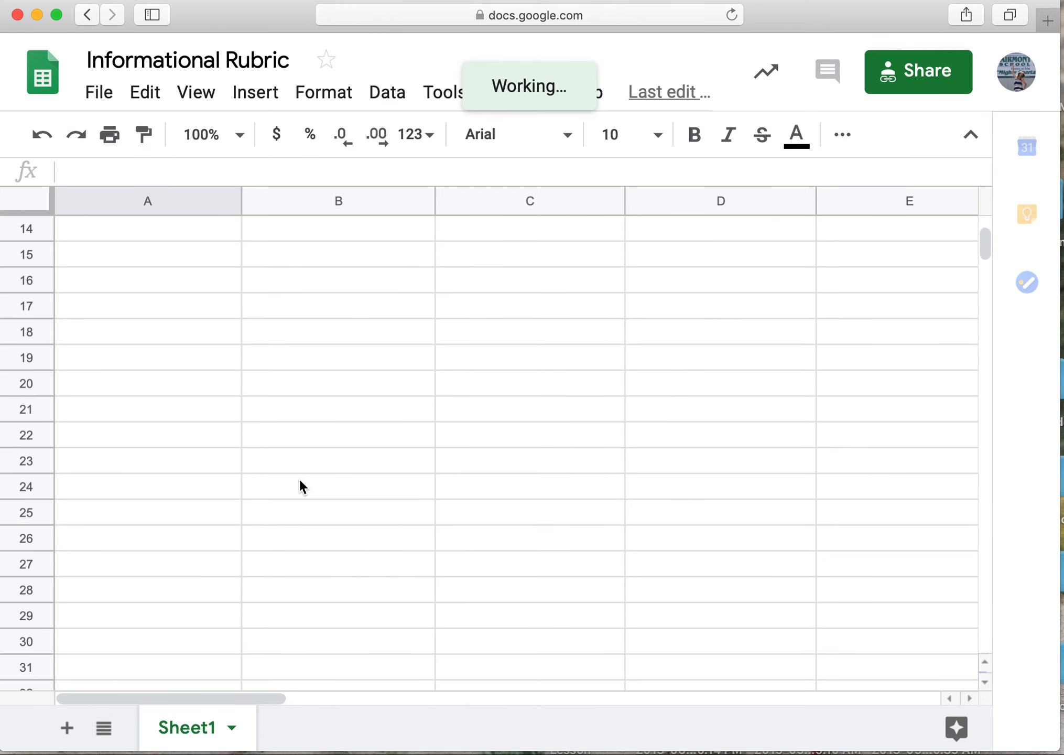
pyautogui.scroll(10, 299, 479)
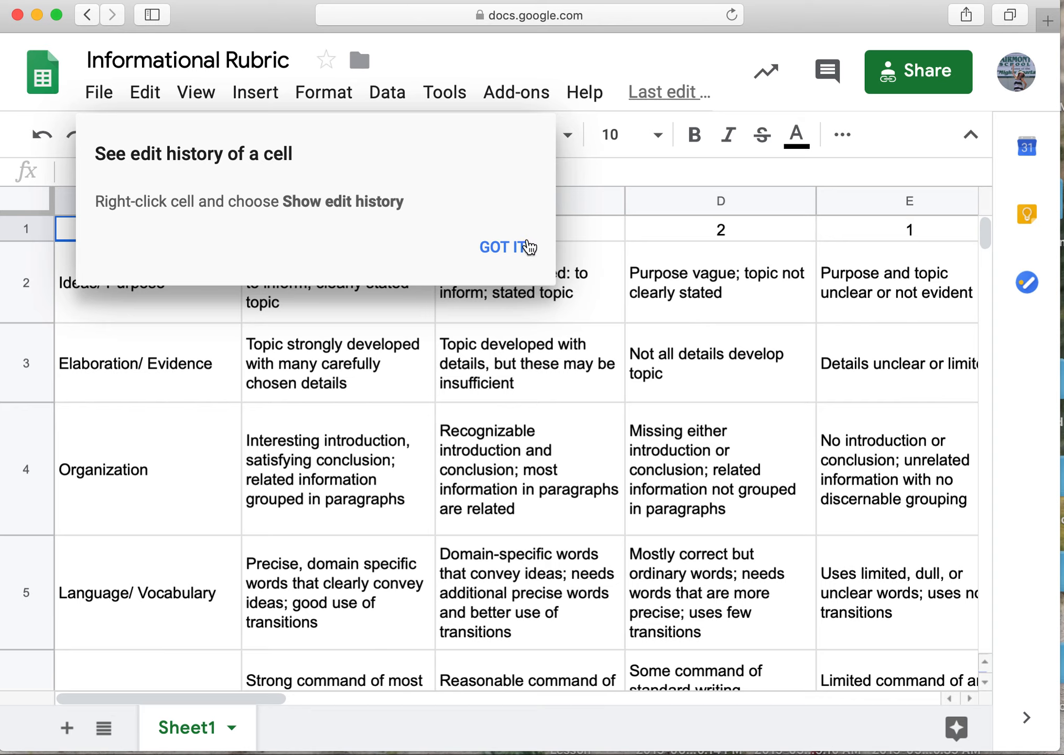
pyautogui.click(524, 246)
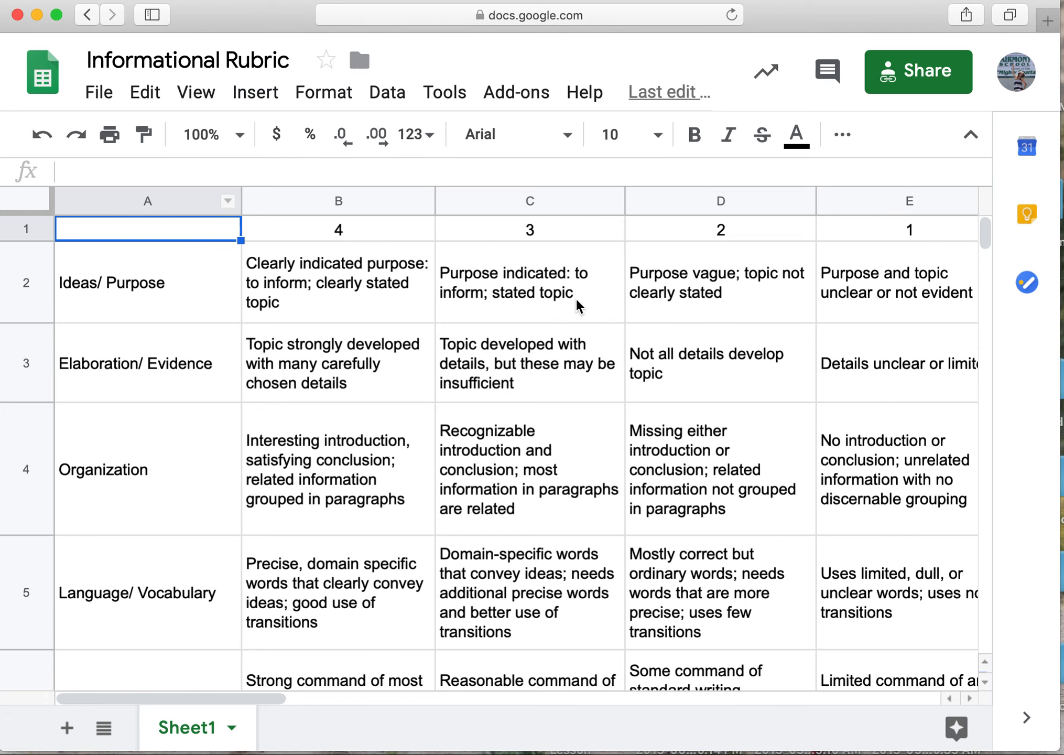
pyautogui.scroll(-5, 633, 368)
pyautogui.scroll(5, 635, 372)
pyautogui.scroll(-10, 731, 394)
pyautogui.scroll(10, 731, 394)
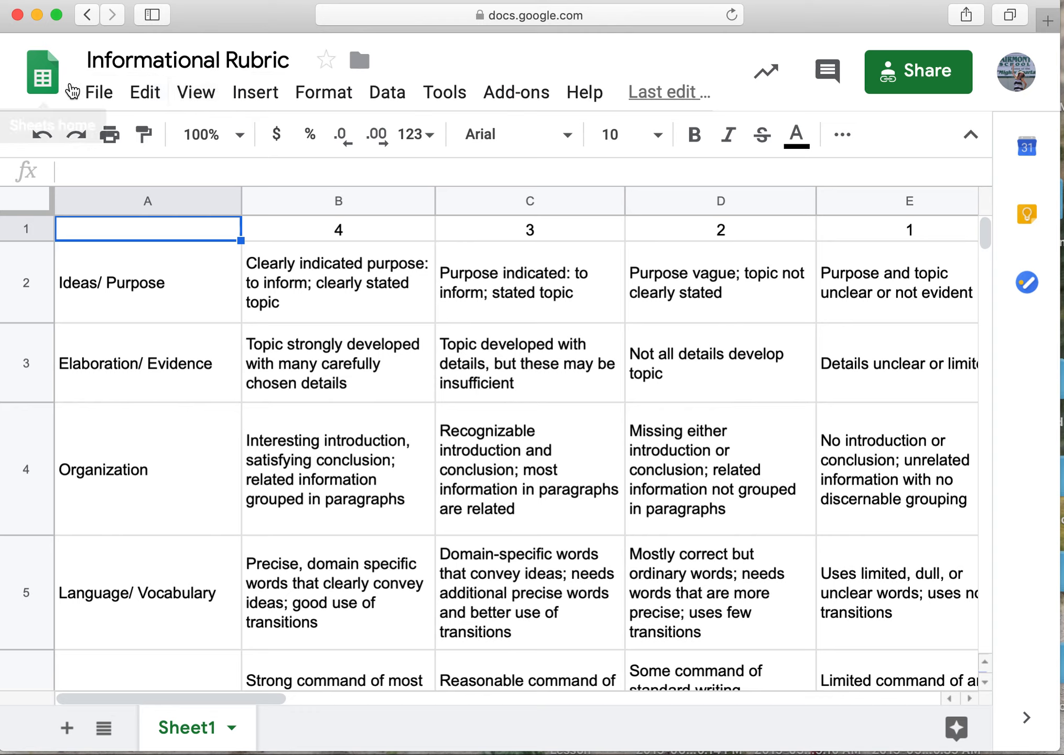
# Step: Create a new blank spreadsheet from the Sheets home page and name it "salt Informational"
pyautogui.click(44, 83)
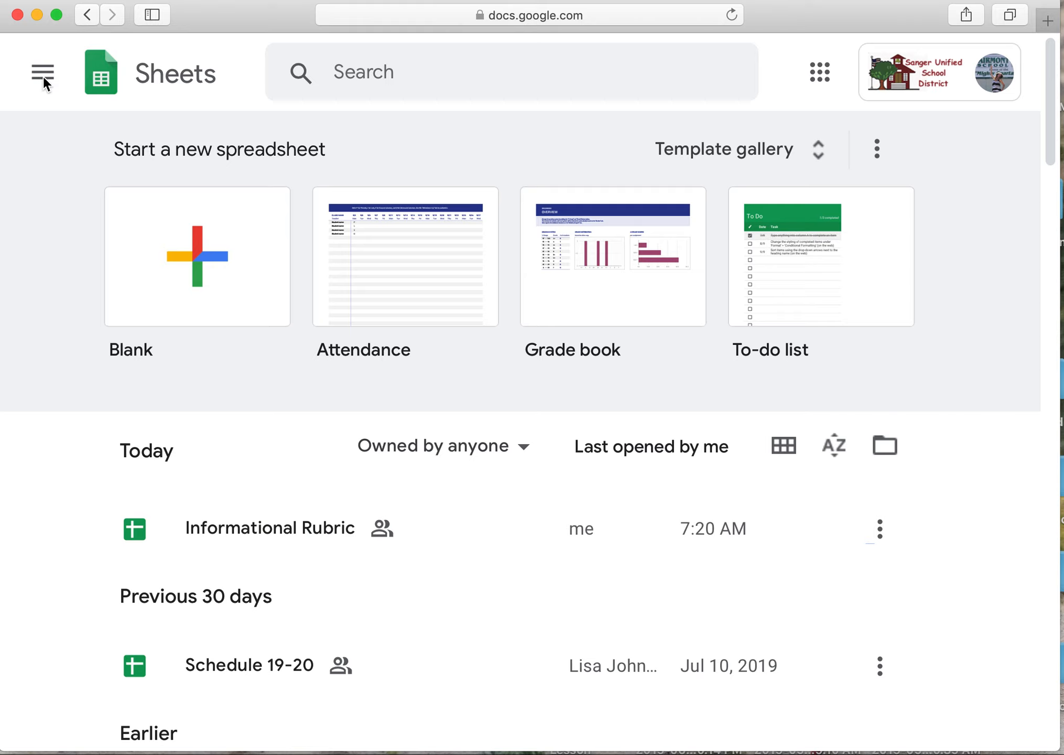
pyautogui.click(208, 268)
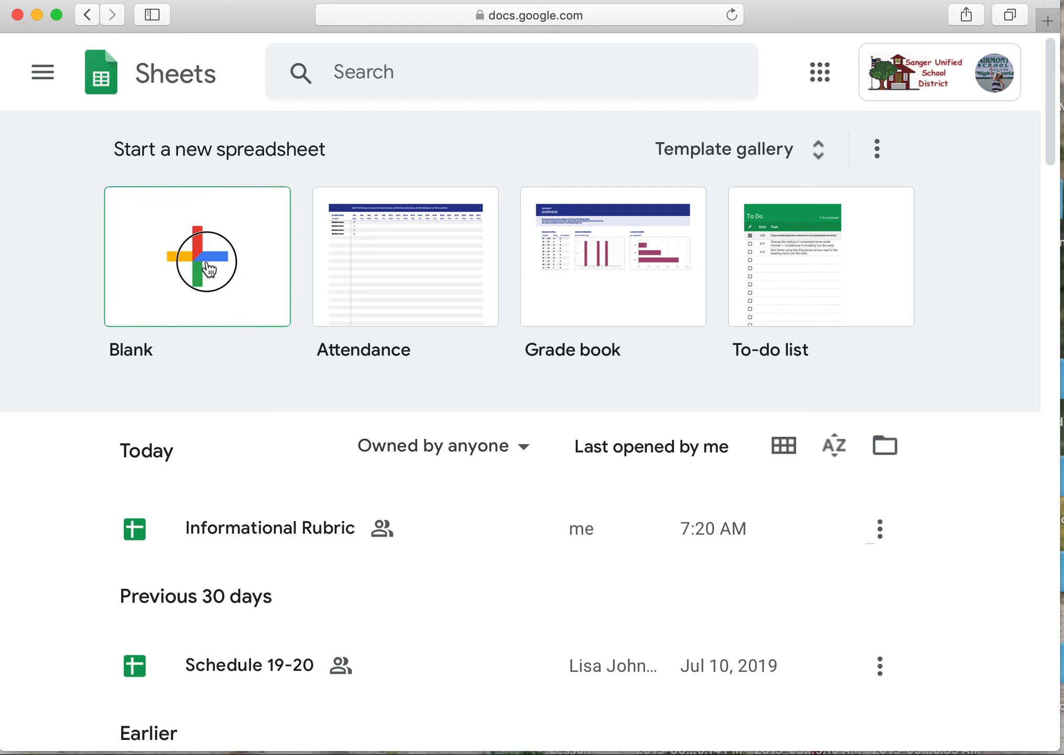
pyautogui.click(207, 63)
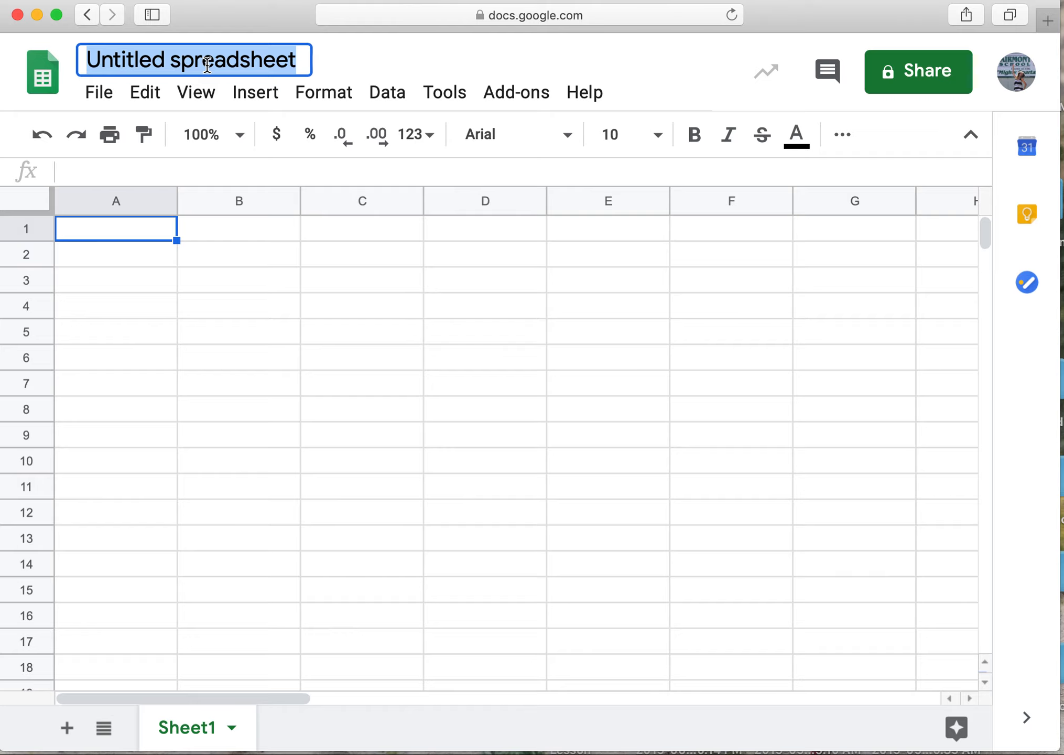
pyautogui.write('Salt ')
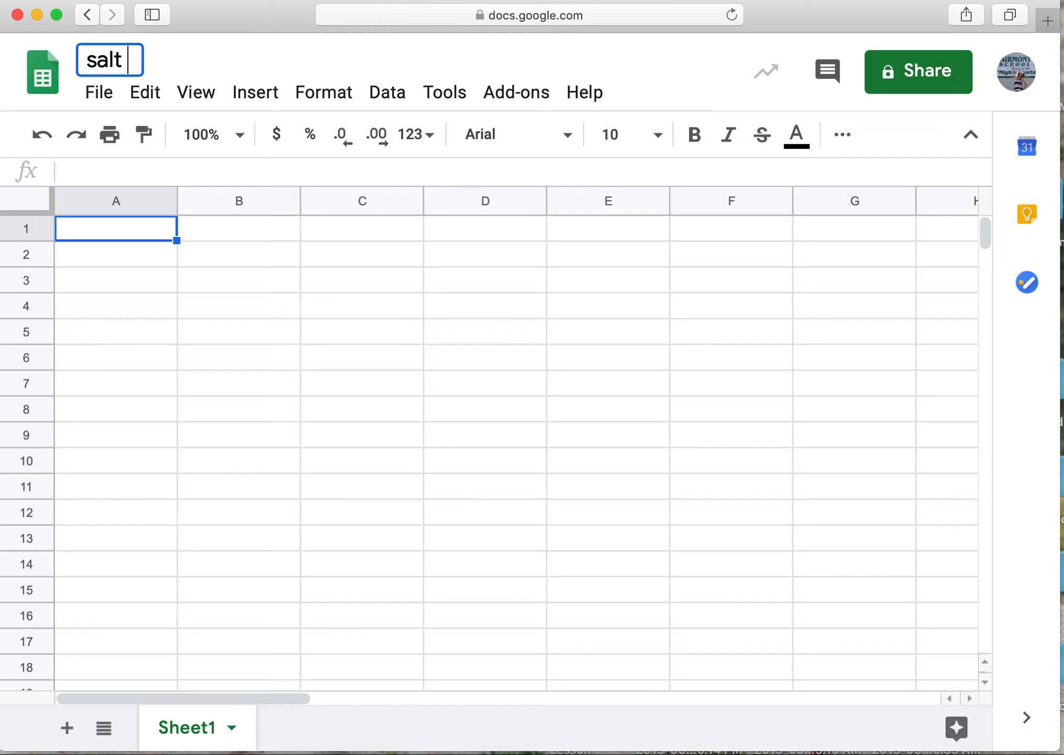
pyautogui.write('Informations')
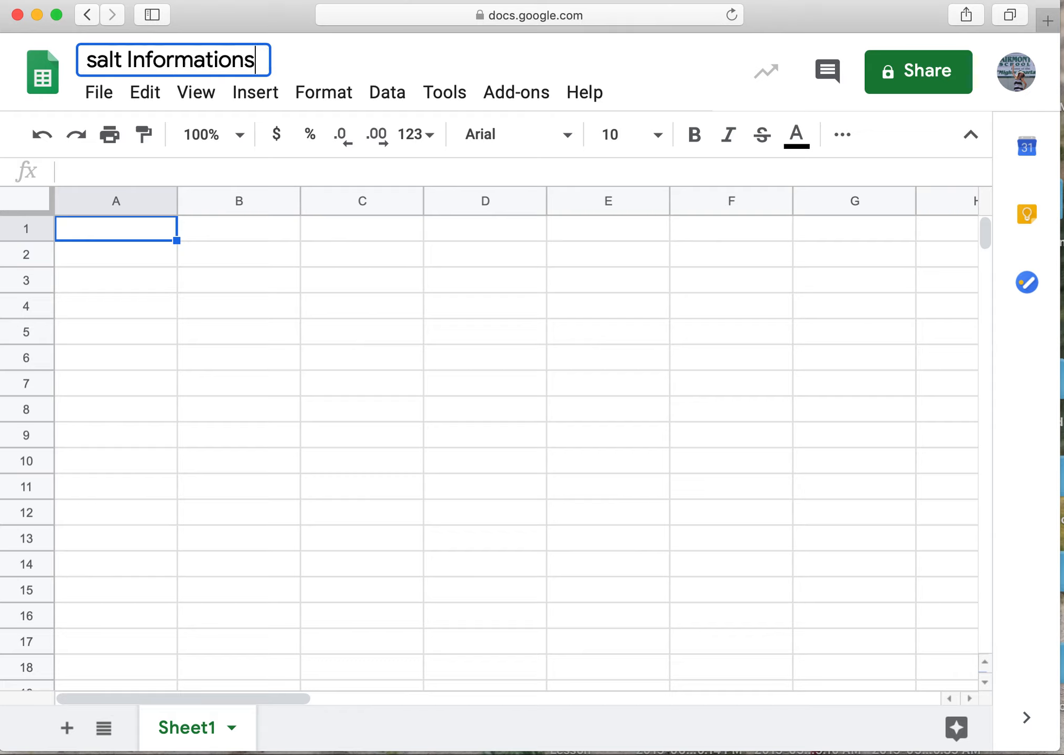
pyautogui.press('BackSpace')
pyautogui.write('al')
# Step: Locate the Doctopus add-on in the add-ons store, view its description, and close the store
pyautogui.click(343, 91)
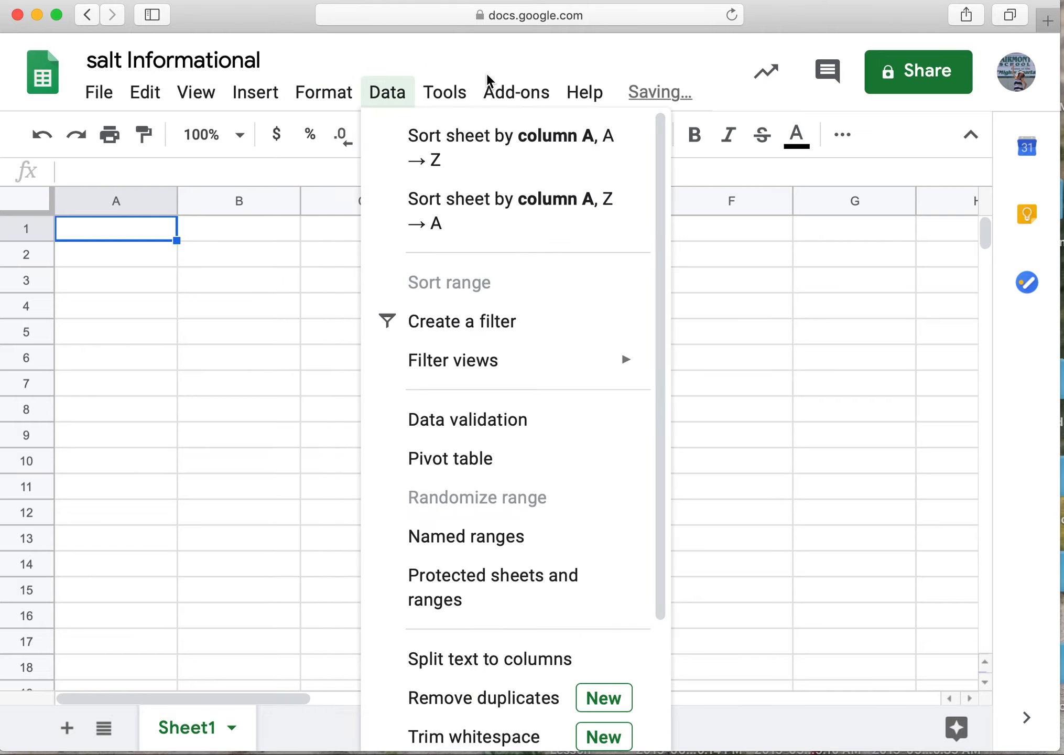
pyautogui.moveTo(501, 97)
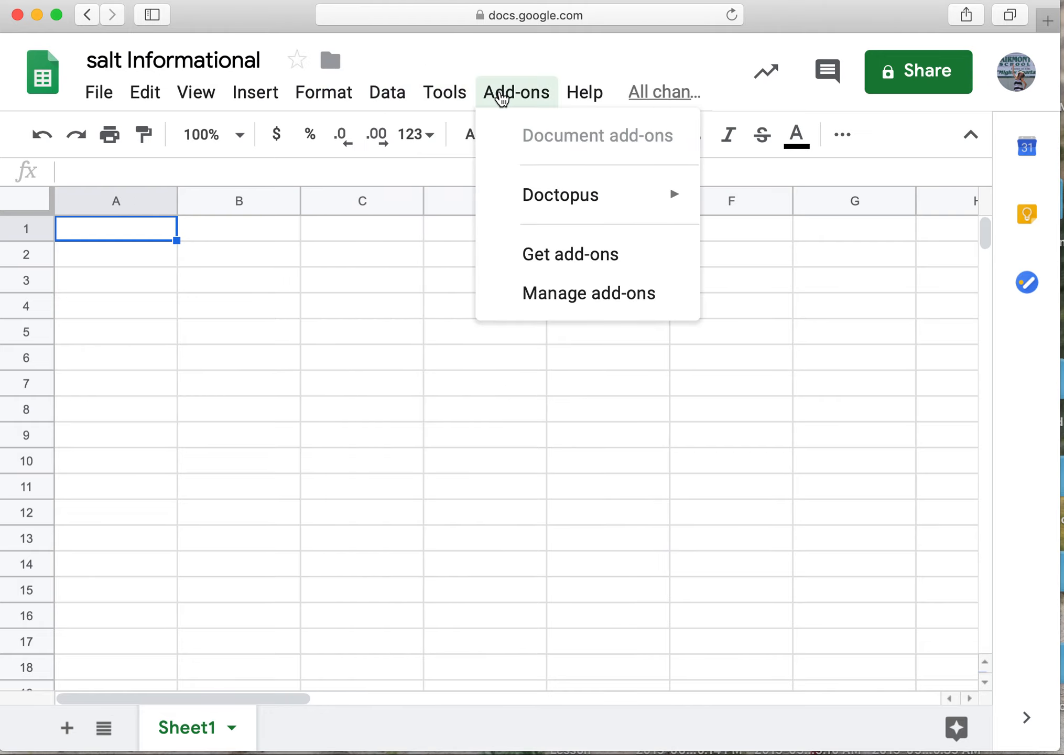
pyautogui.moveTo(560, 215)
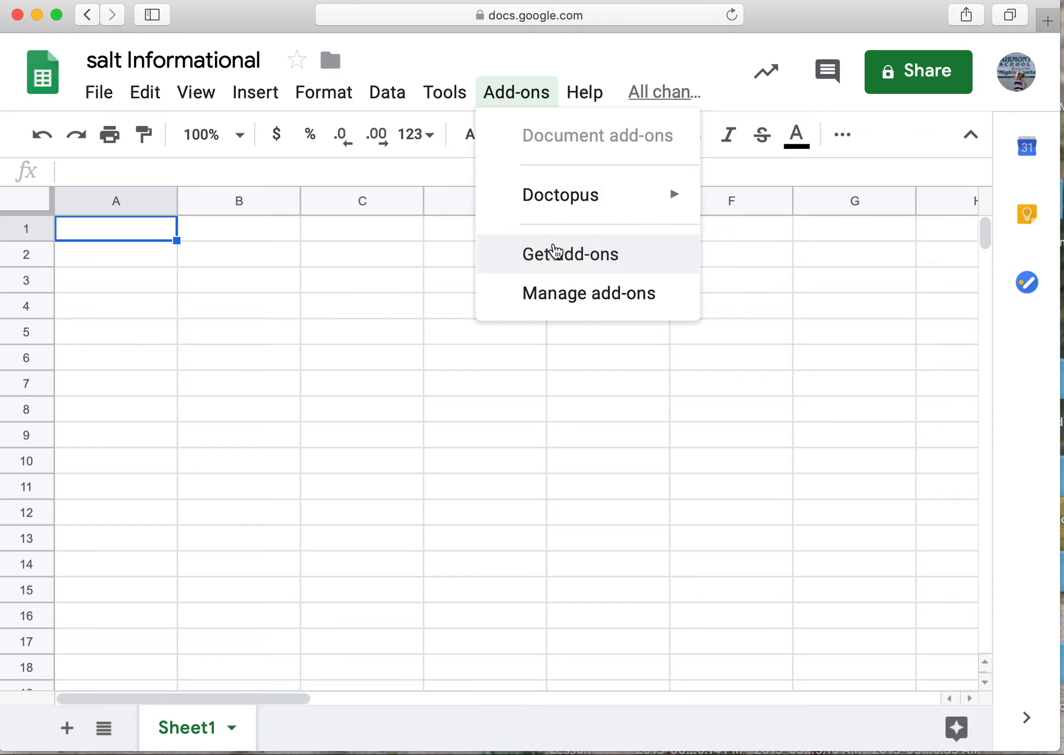
pyautogui.click(556, 255)
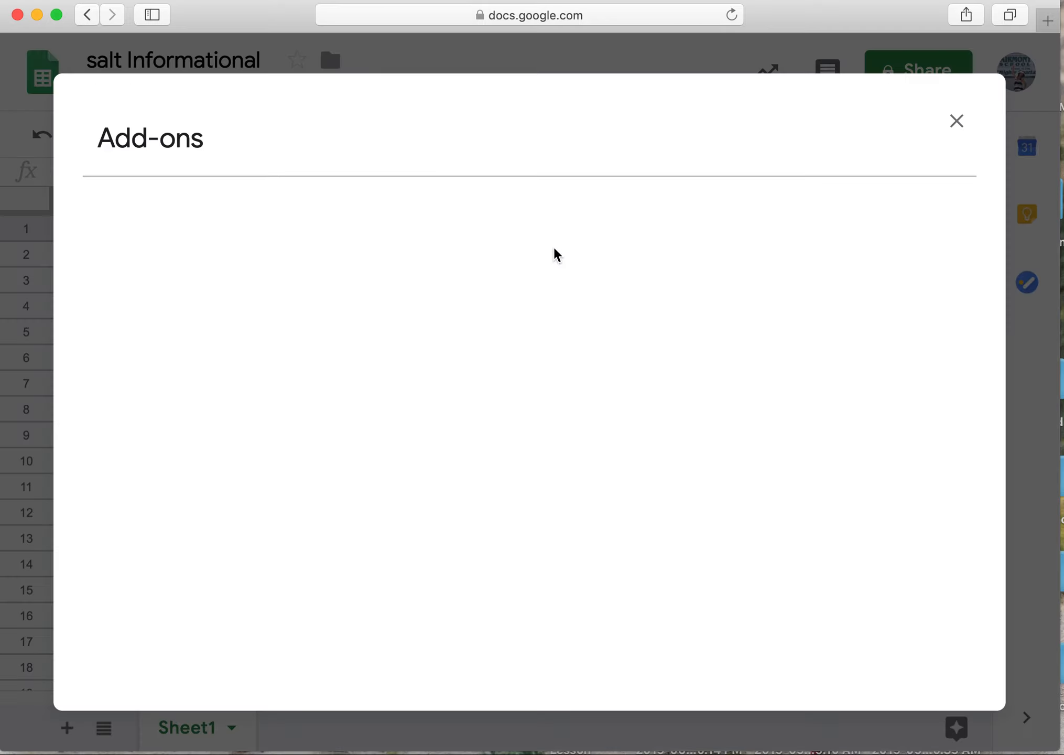
pyautogui.scroll(-3, 504, 382)
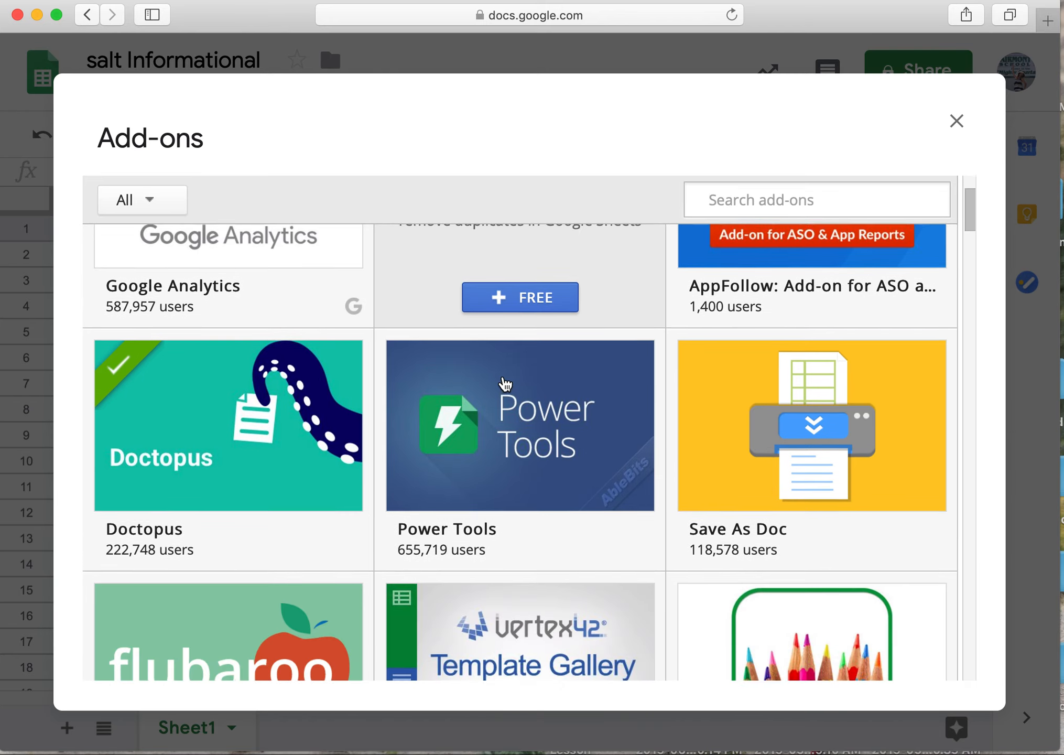
pyautogui.moveTo(231, 403)
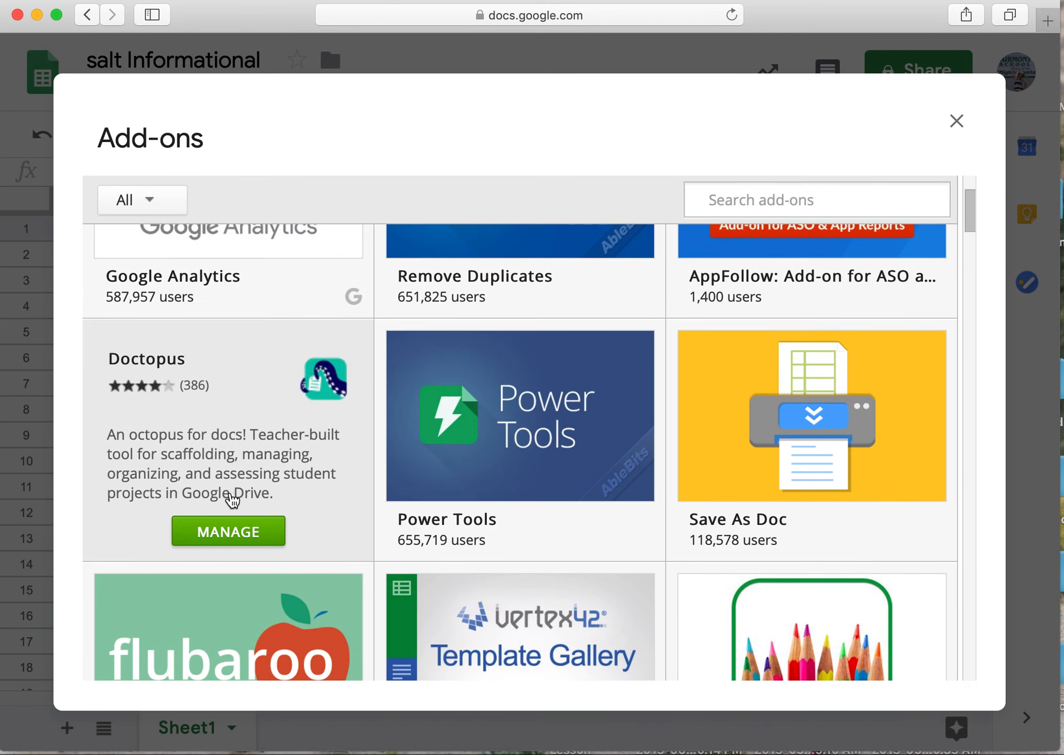
pyautogui.scroll(3, 234, 501)
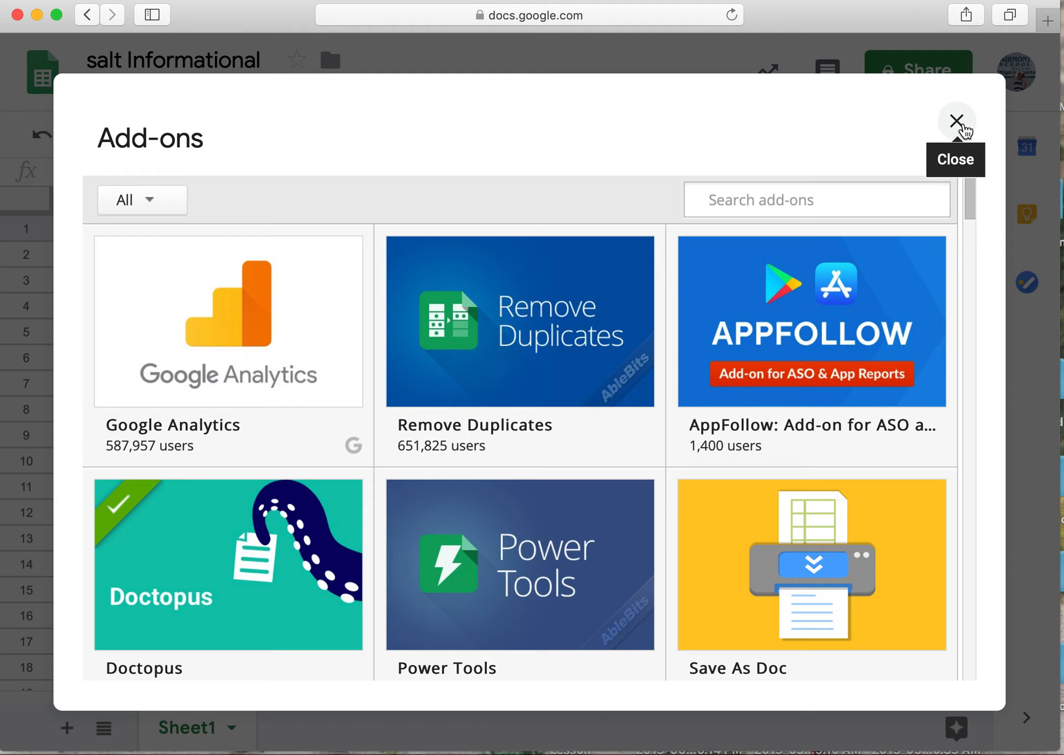
pyautogui.moveTo(315, 552)
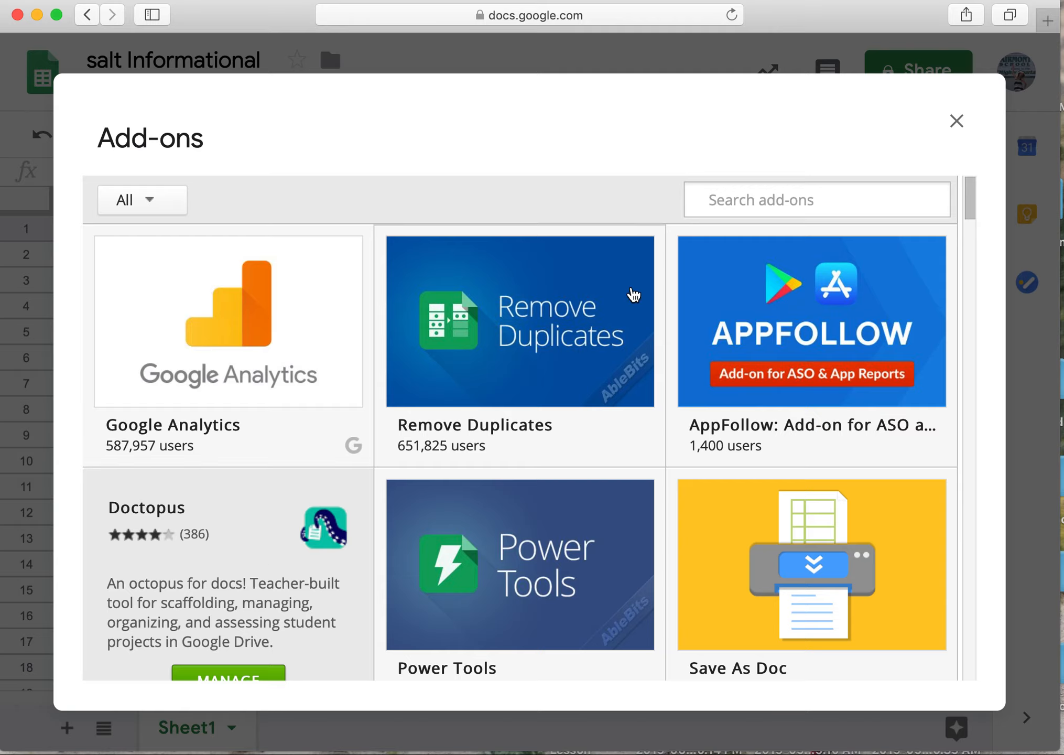
pyautogui.click(957, 119)
# Step: Launch the Doctopus add-on and set its mode to ingest a Google Classroom Assignment
pyautogui.click(528, 103)
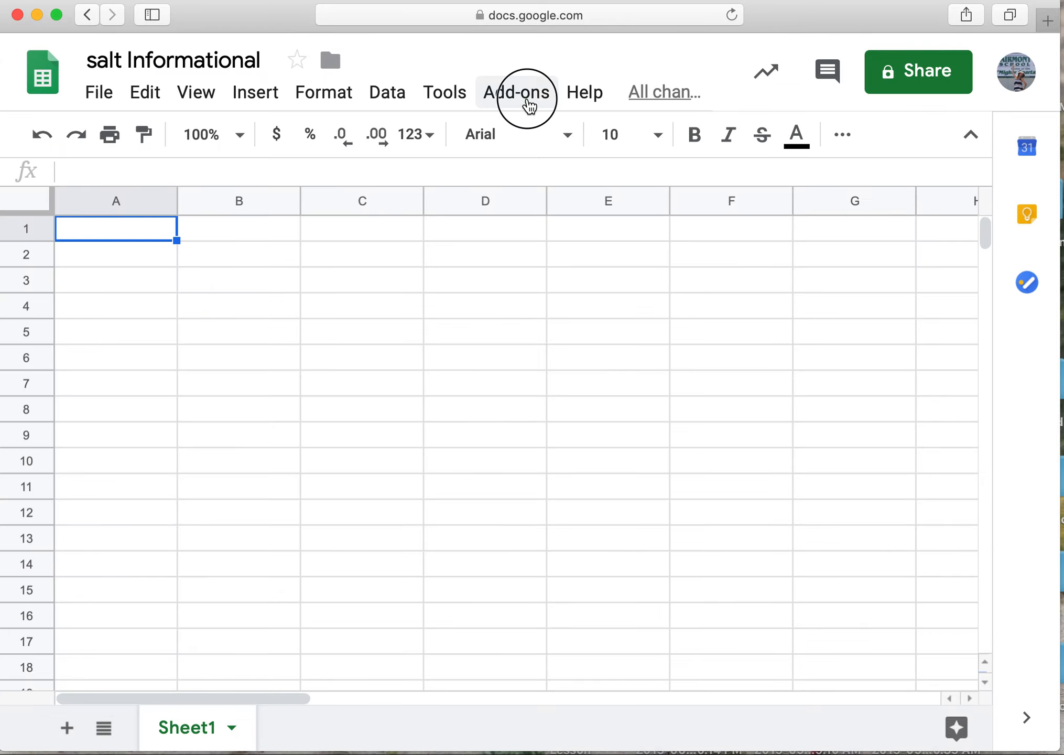
pyautogui.moveTo(570, 203)
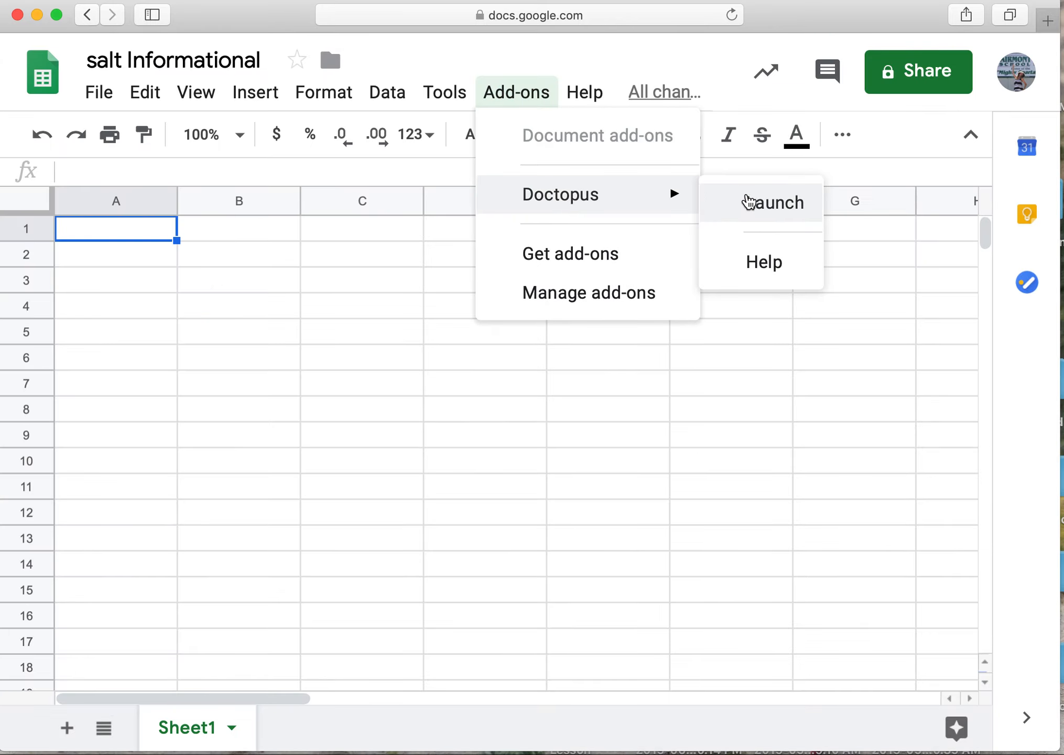
pyautogui.click(748, 203)
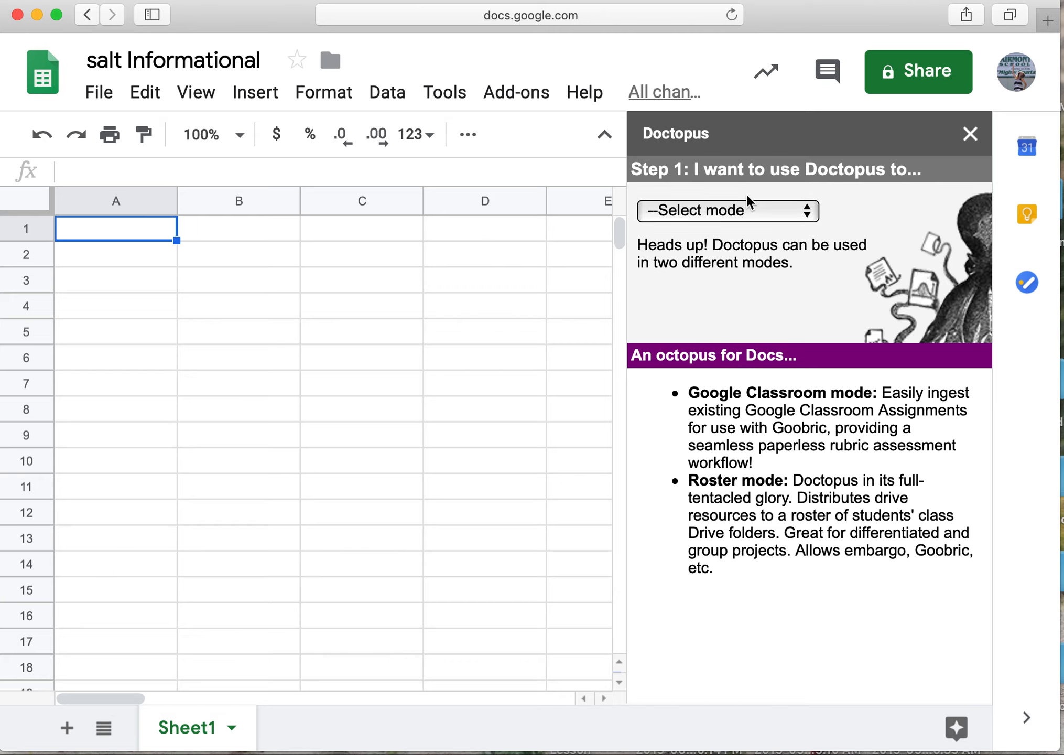
pyautogui.click(755, 217)
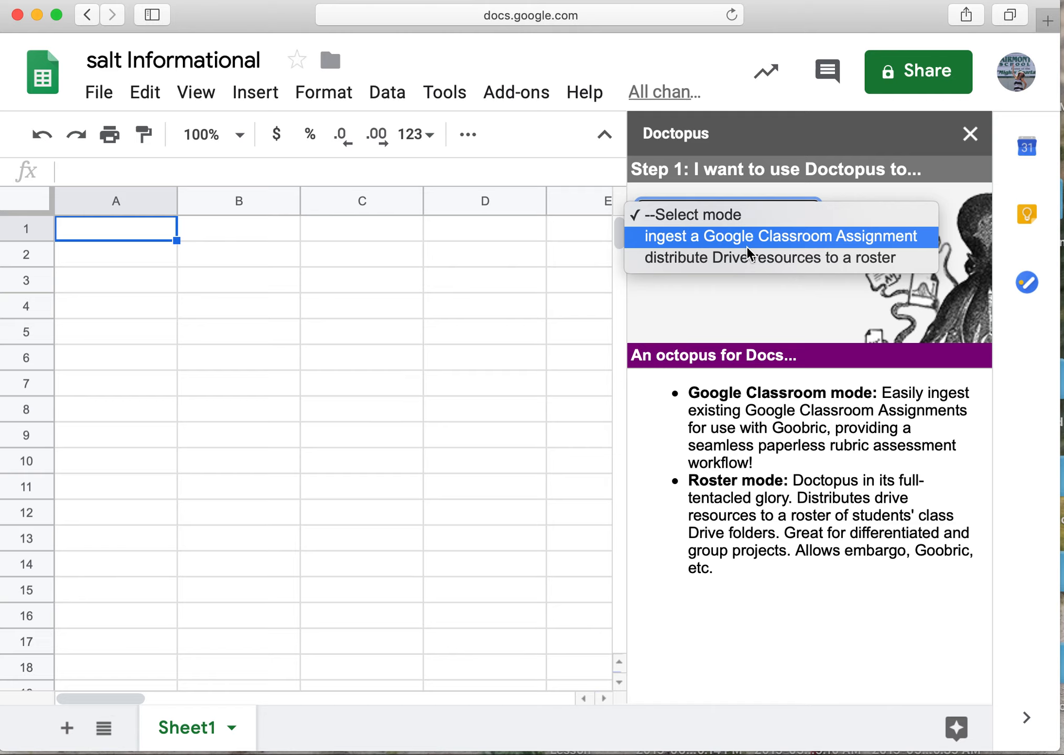
pyautogui.click(749, 247)
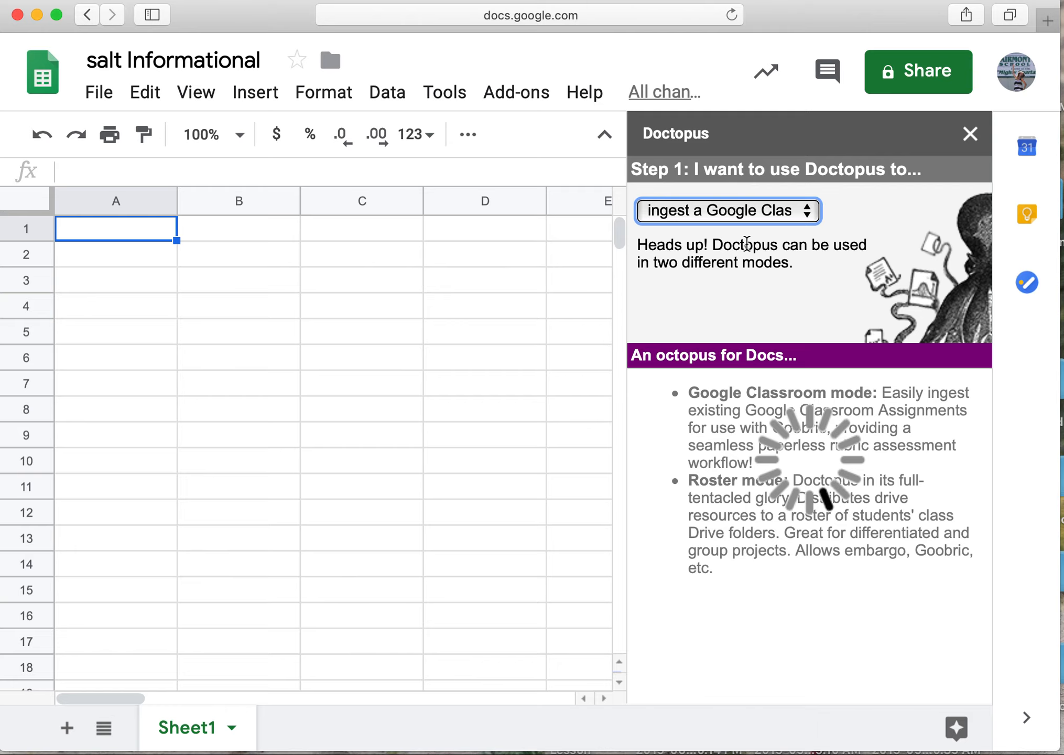
# Step: Ingest the "Informational Salt Article" assignment from the "Room 27 4th Grade" class, without limiting it to turned-in files
pyautogui.click(748, 403)
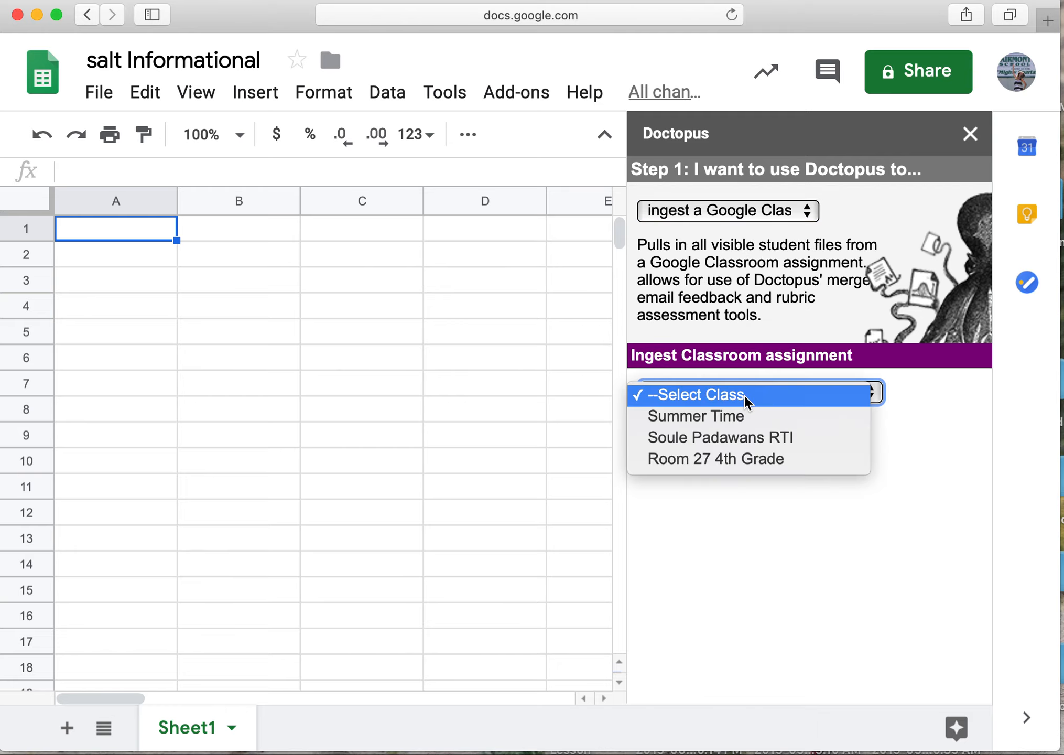
pyautogui.click(735, 462)
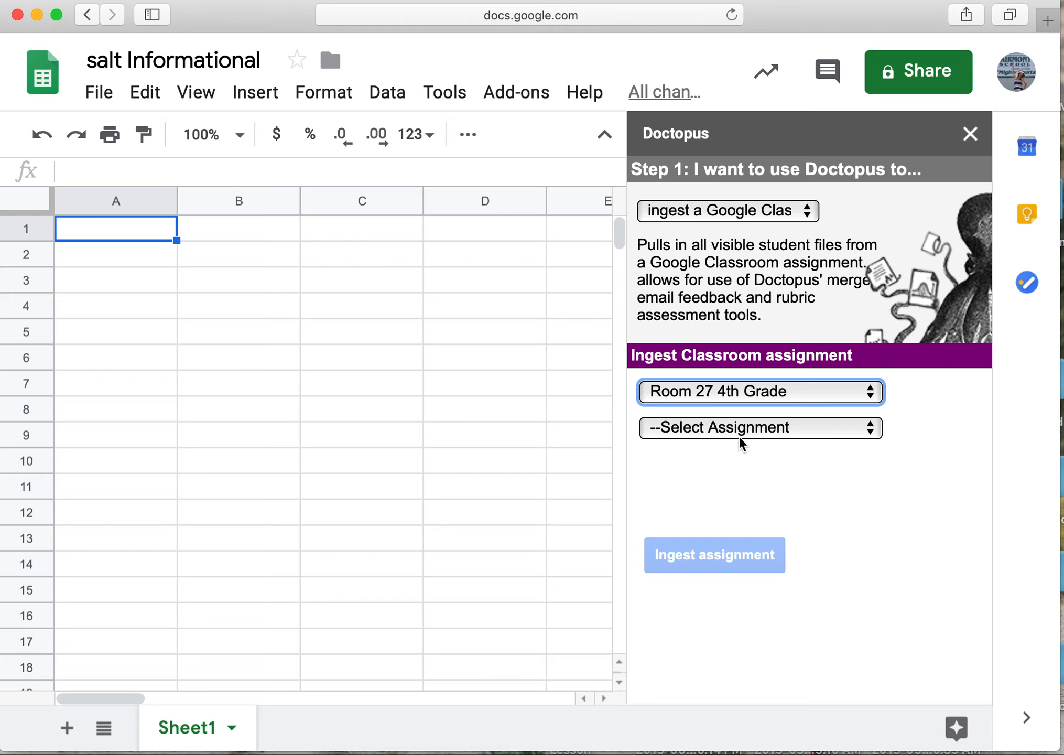
pyautogui.click(746, 437)
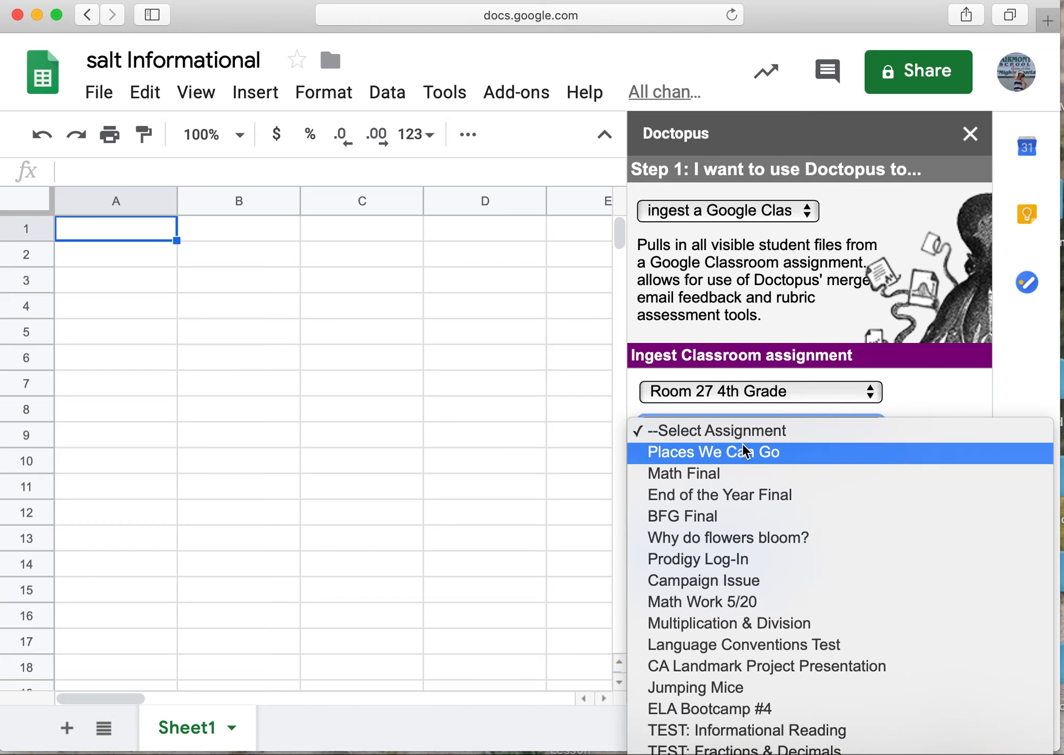
pyautogui.scroll(-3, 721, 557)
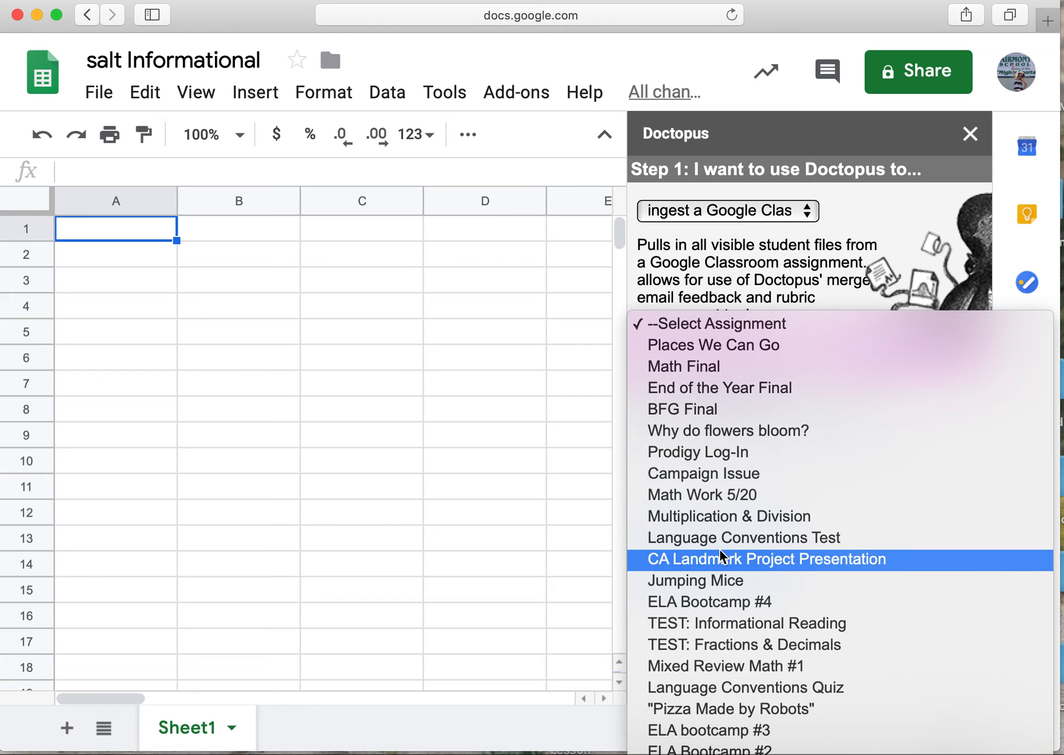
pyautogui.scroll(-10, 723, 557)
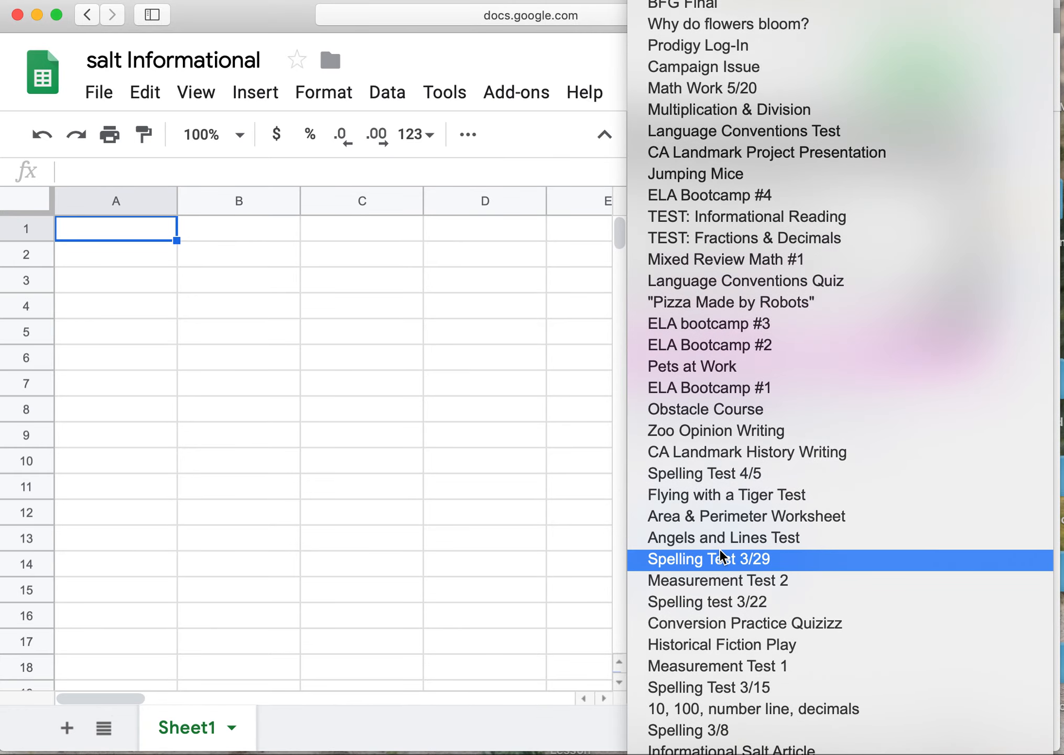
pyautogui.scroll(-14, 721, 557)
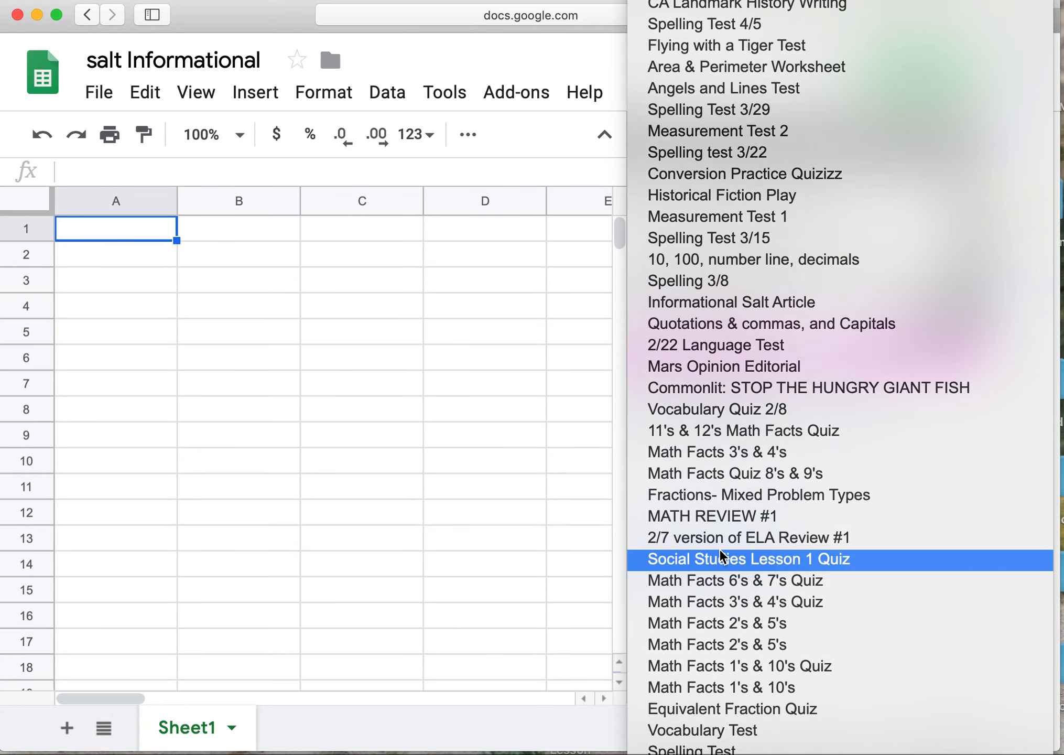
pyautogui.scroll(-20, 722, 557)
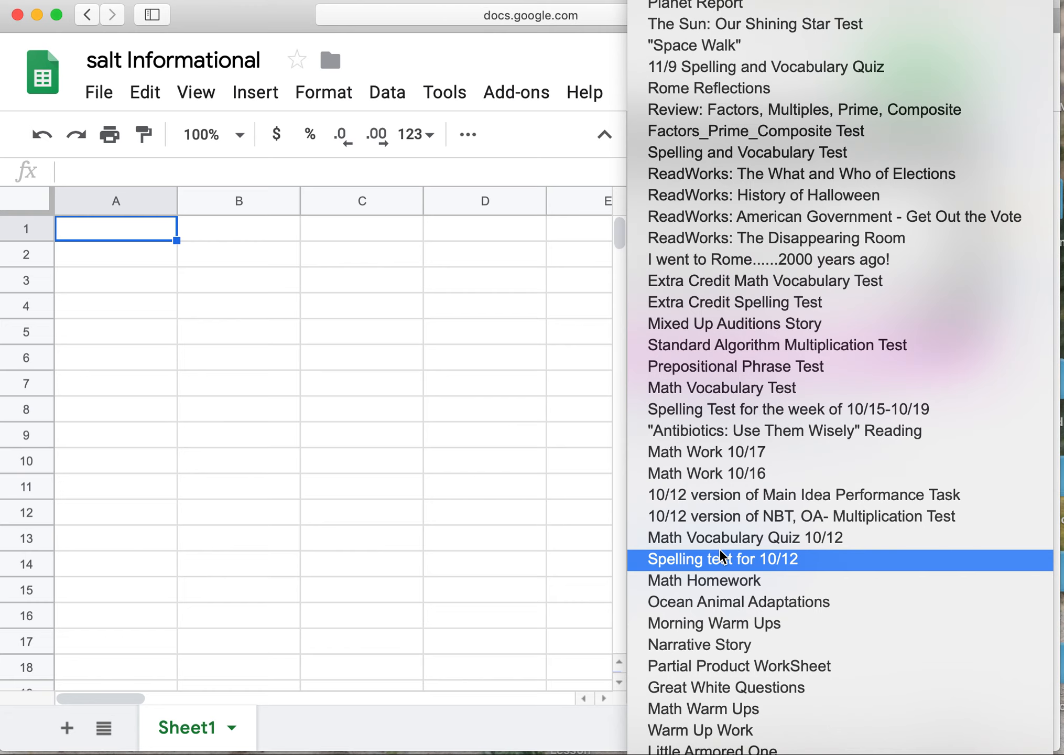
pyautogui.scroll(20, 723, 557)
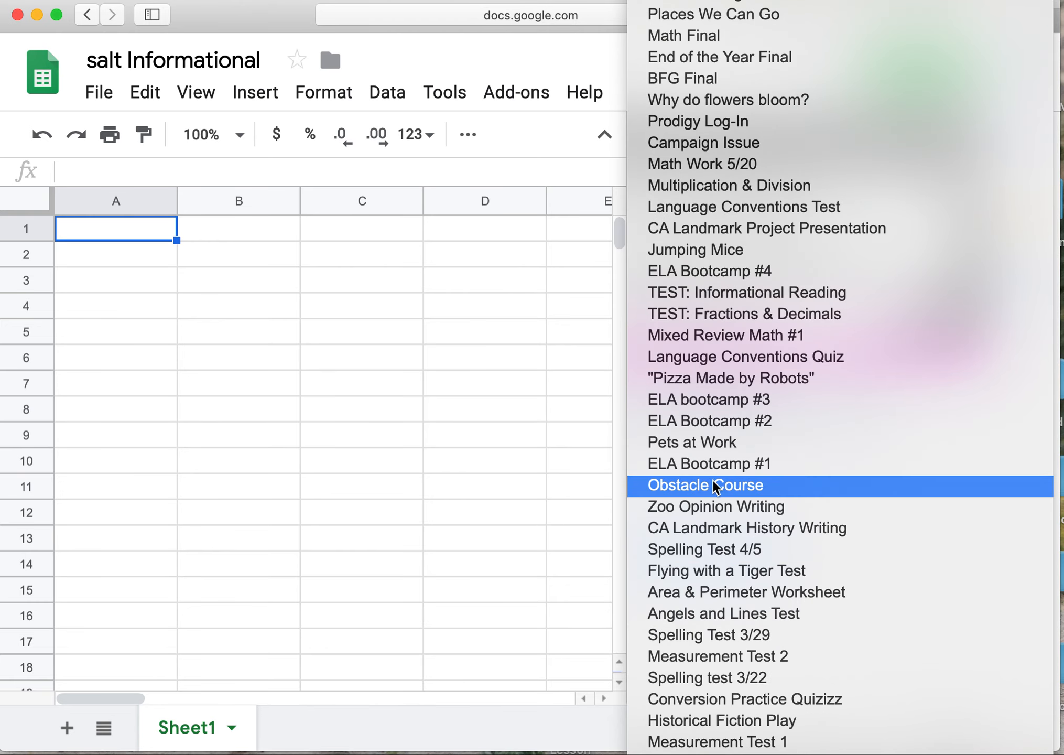
pyautogui.scroll(-4, 716, 504)
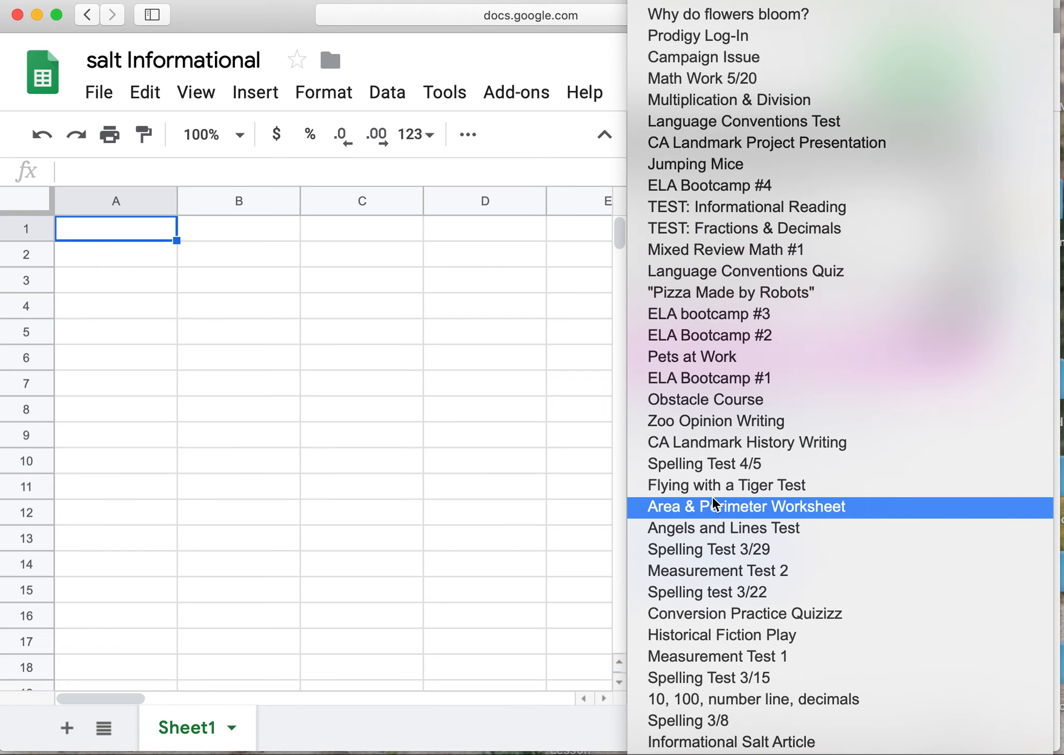
pyautogui.scroll(-2, 715, 505)
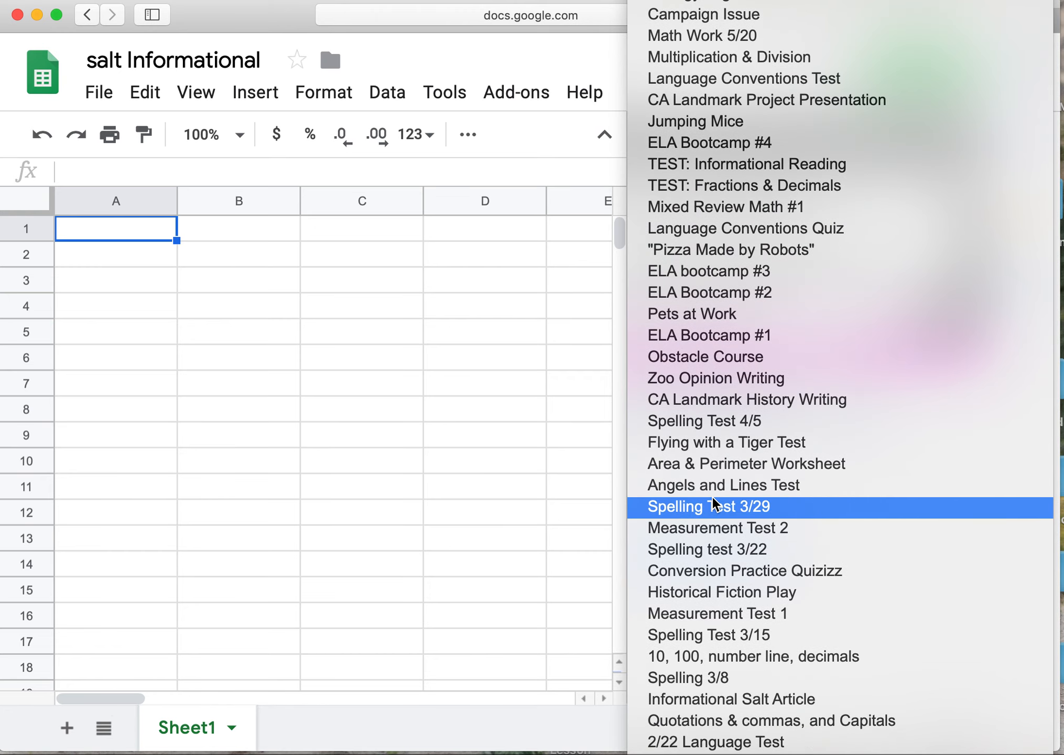
pyautogui.scroll(-3, 715, 504)
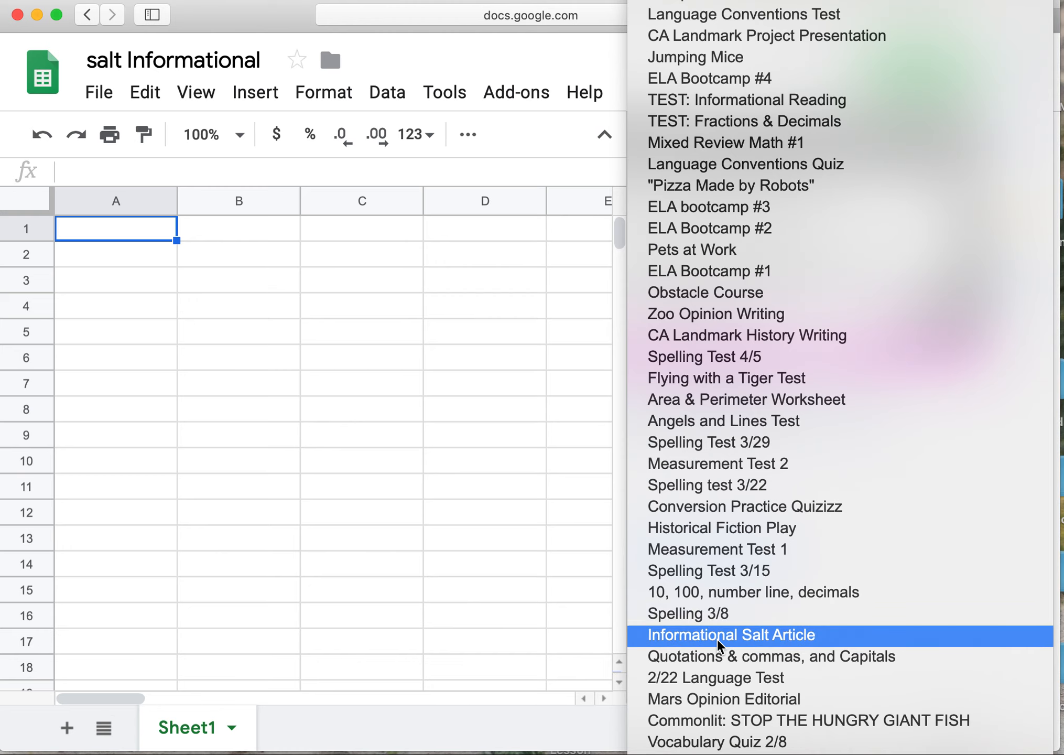
pyautogui.click(719, 636)
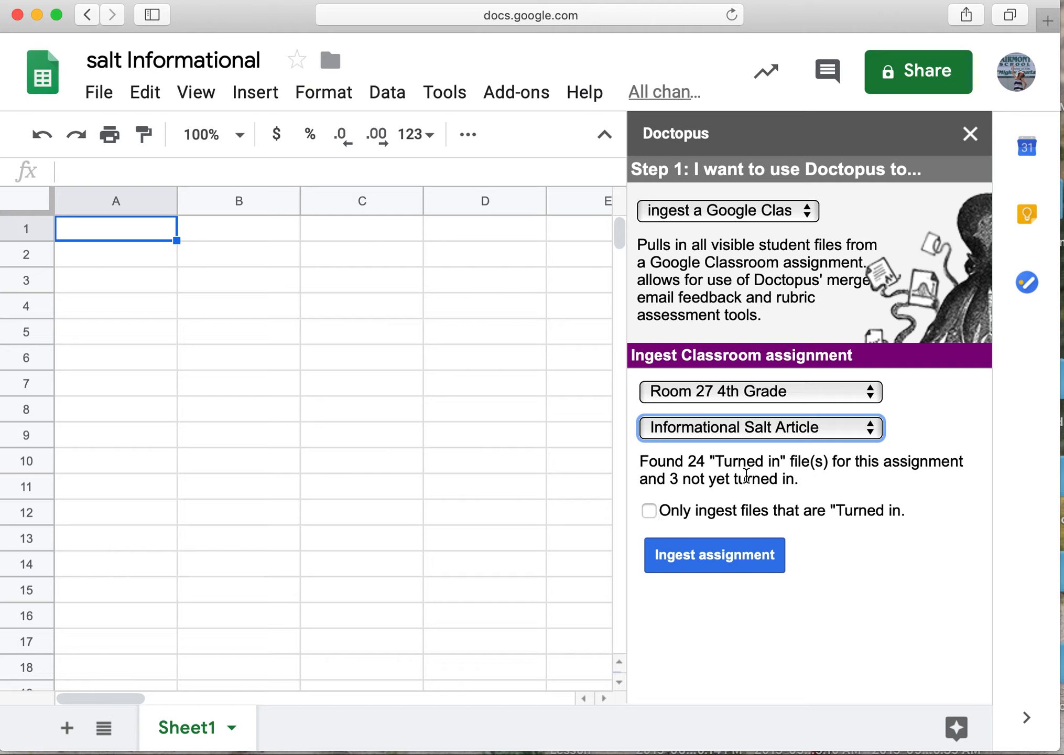
pyautogui.click(714, 555)
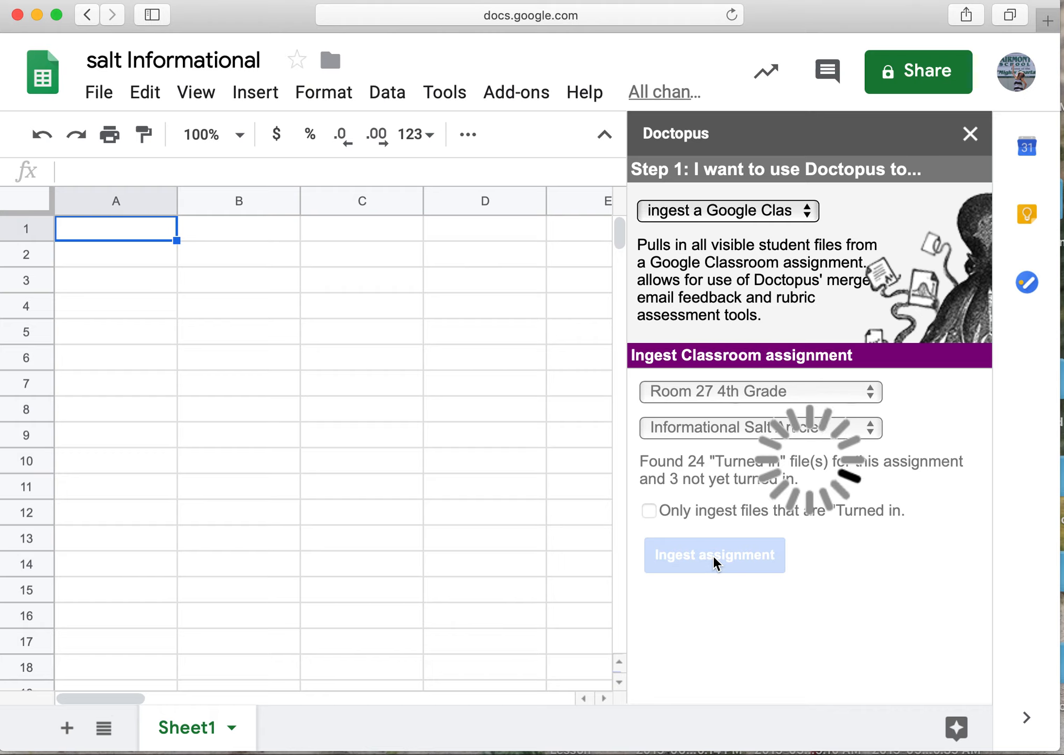
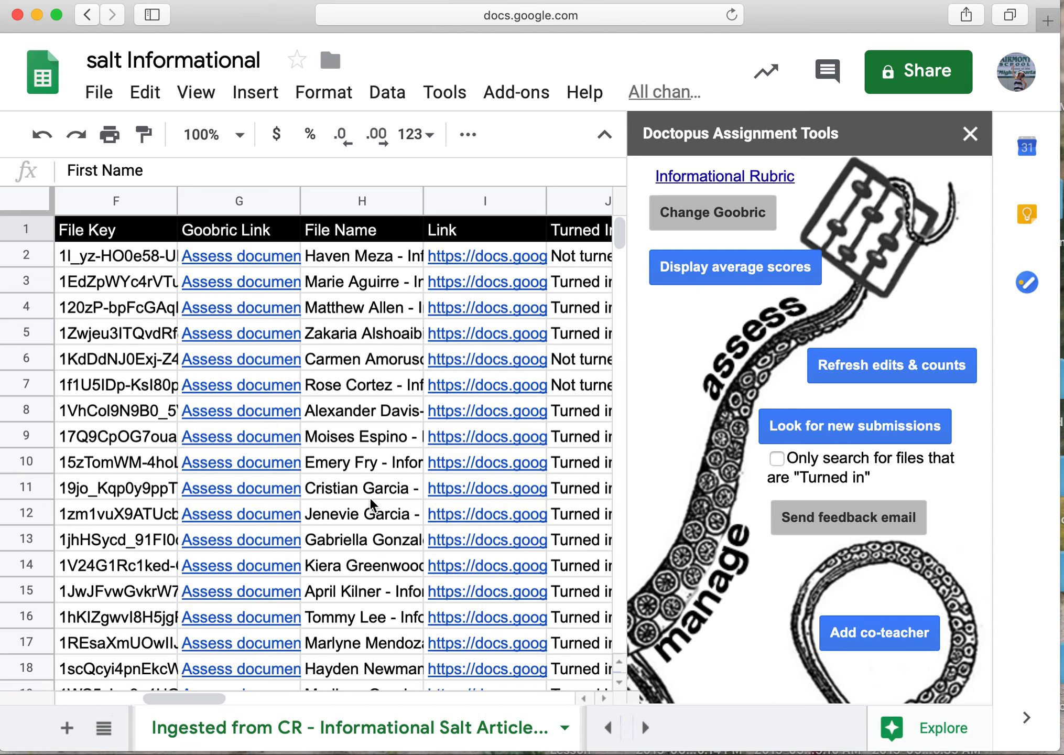
# Step: Open the Goobric assessment for the student document in row 2, dismiss the grammar suggestions notice, and skim the article
pyautogui.click(241, 258)
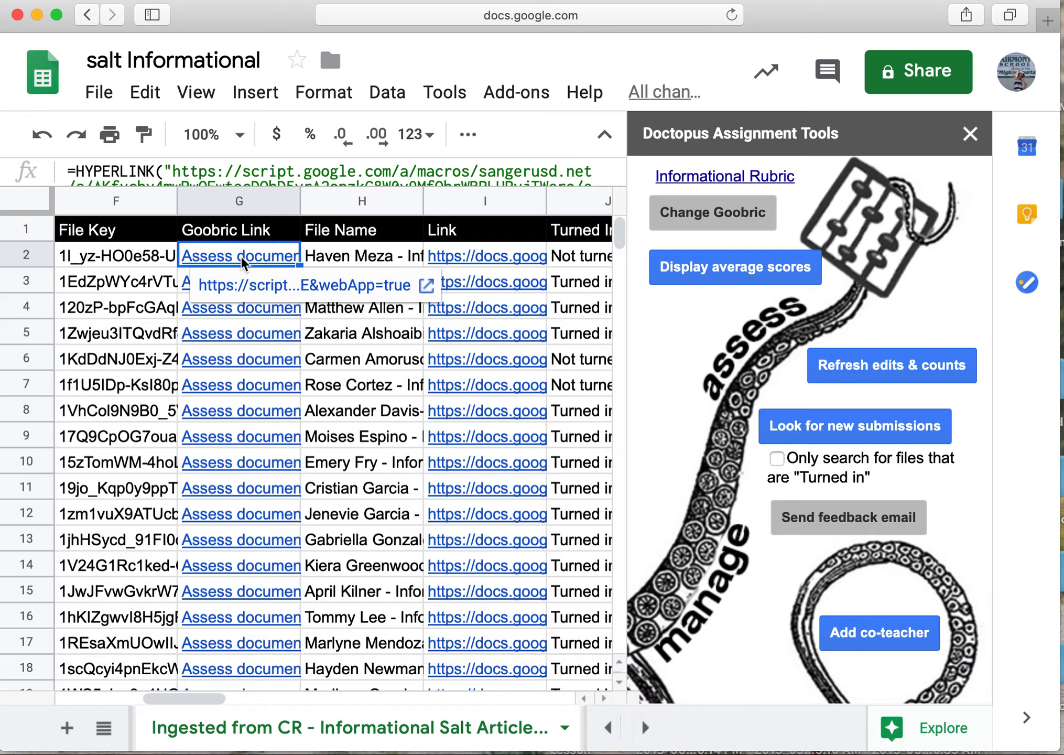
pyautogui.click(245, 286)
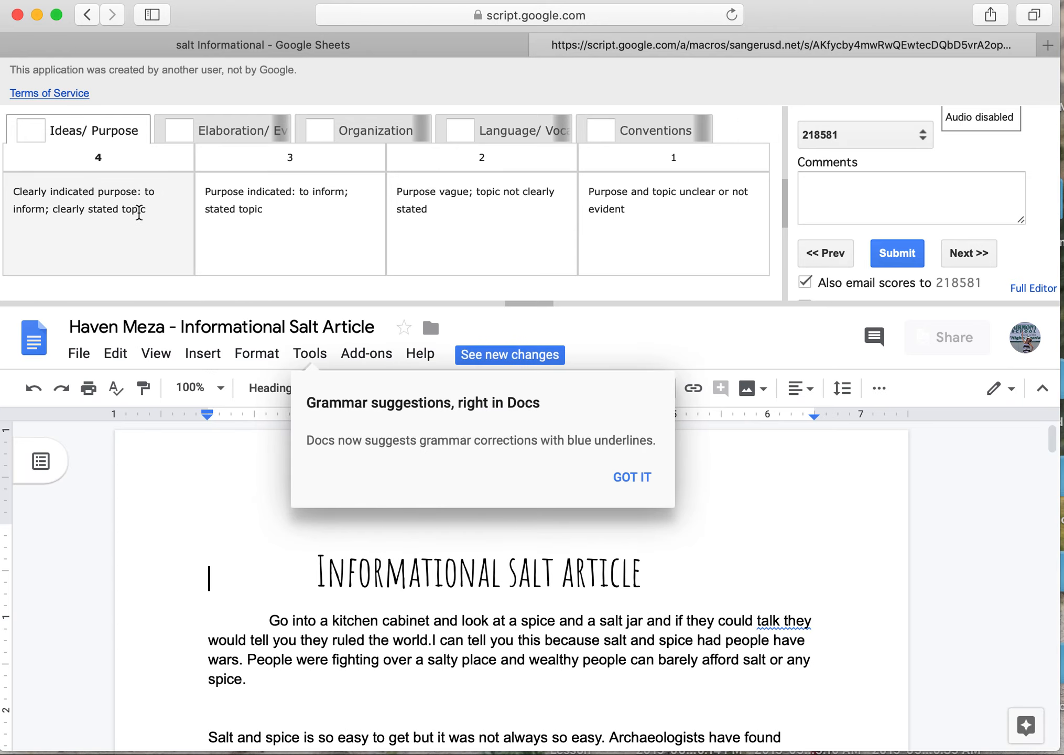
pyautogui.click(636, 477)
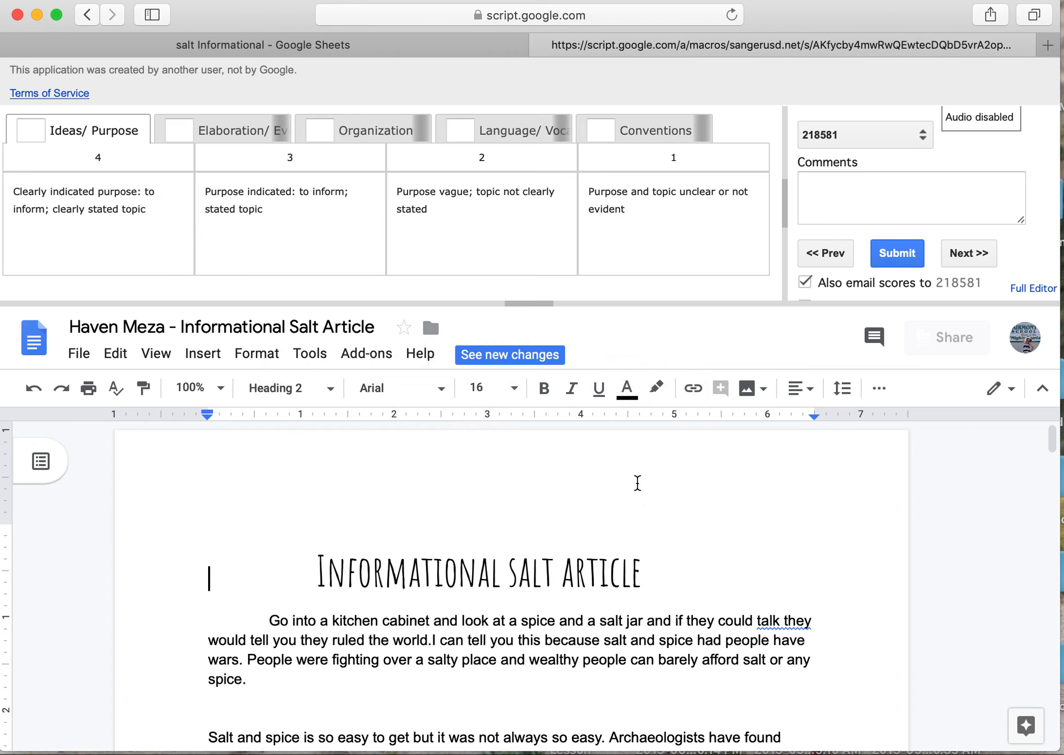
pyautogui.scroll(-3, 285, 638)
pyautogui.scroll(-4, 285, 640)
pyautogui.scroll(5, 285, 641)
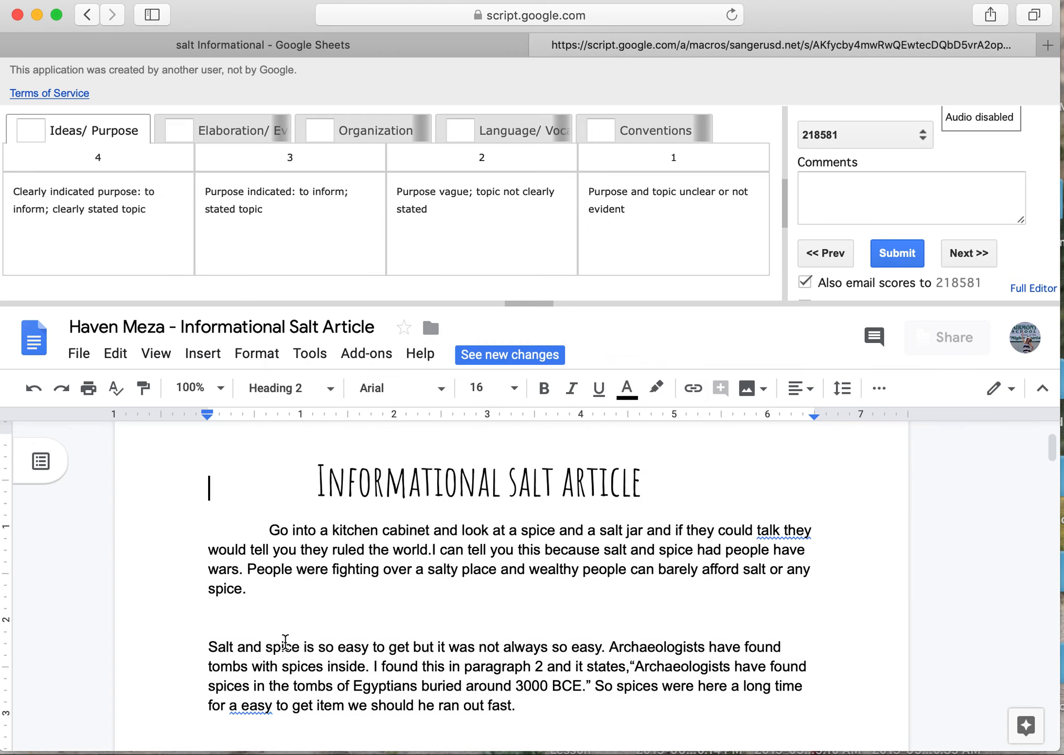
# Step: Score the article 4 for Ideas/Purpose and 3 each for Elaboration/Evidence, Organization, Language/Vocabulary and Conventions
pyautogui.click(105, 229)
pyautogui.click(256, 128)
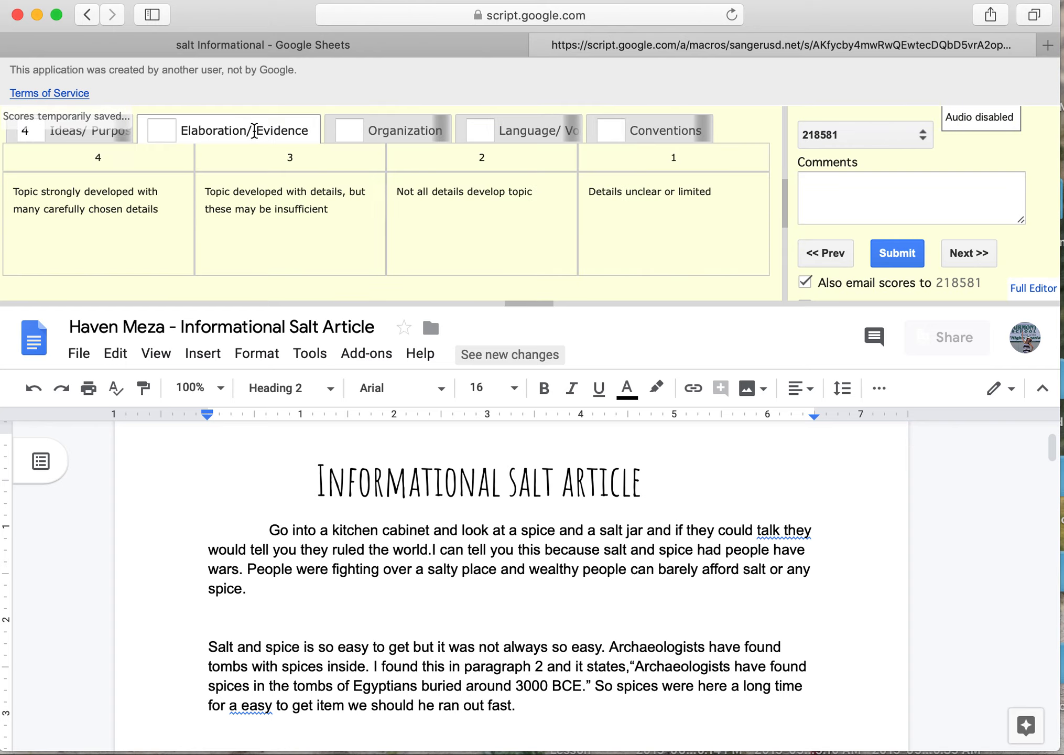
pyautogui.click(329, 246)
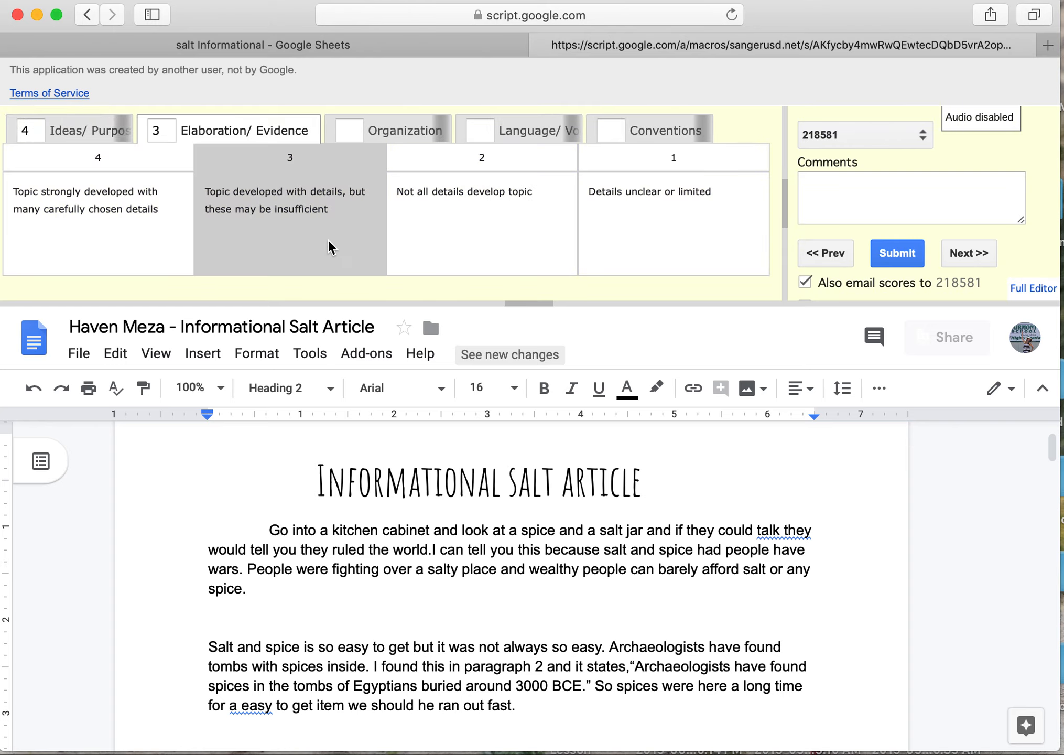
pyautogui.click(383, 130)
pyautogui.click(290, 225)
pyautogui.click(525, 130)
pyautogui.click(290, 225)
pyautogui.click(663, 130)
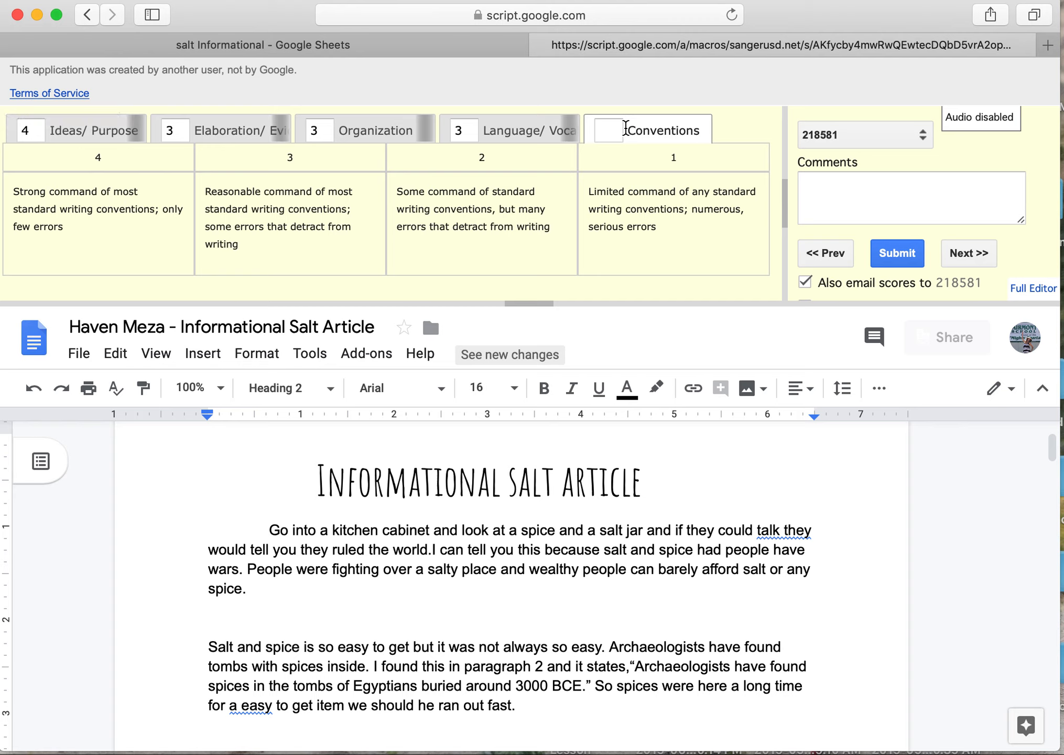
pyautogui.click(273, 243)
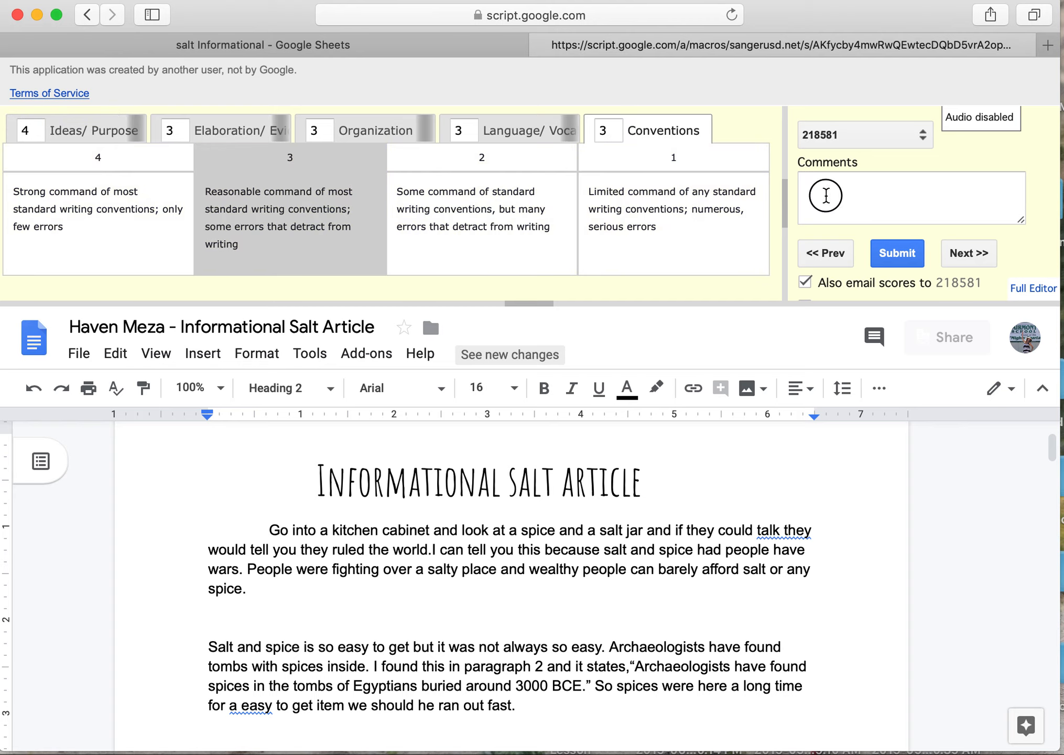
# Step: Add the comment "Great job! Keep it up!" and submit the rubric scores with emailing to the student enabled
pyautogui.click(826, 196)
pyautogui.write('Gre')
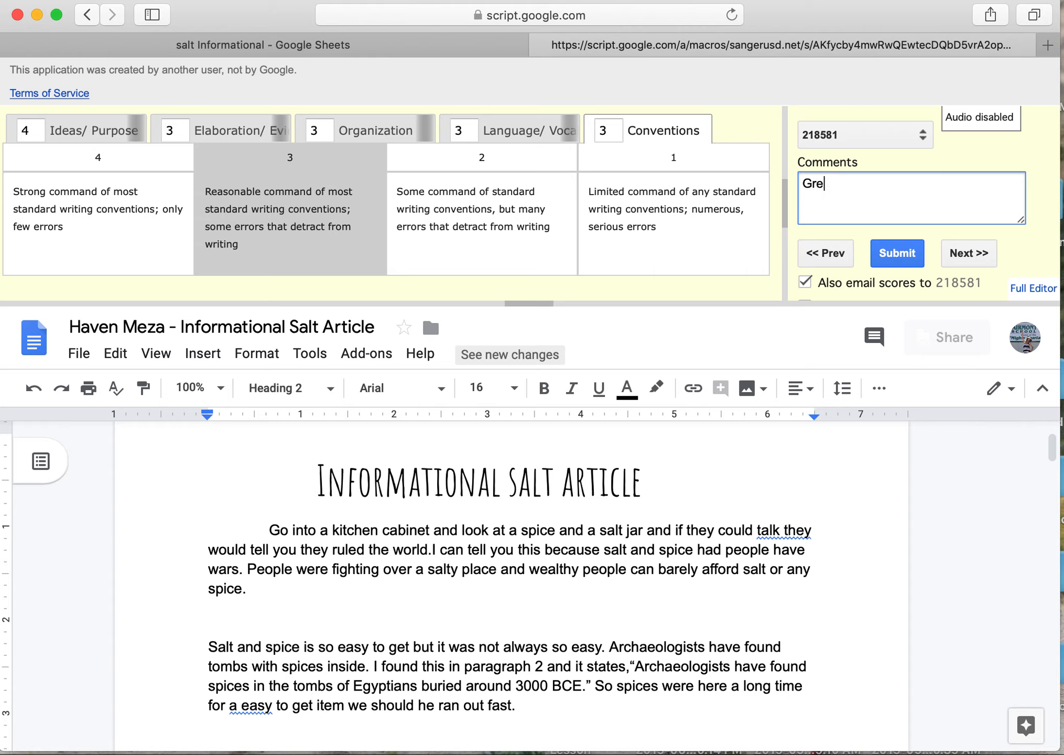
pyautogui.write('at job! ')
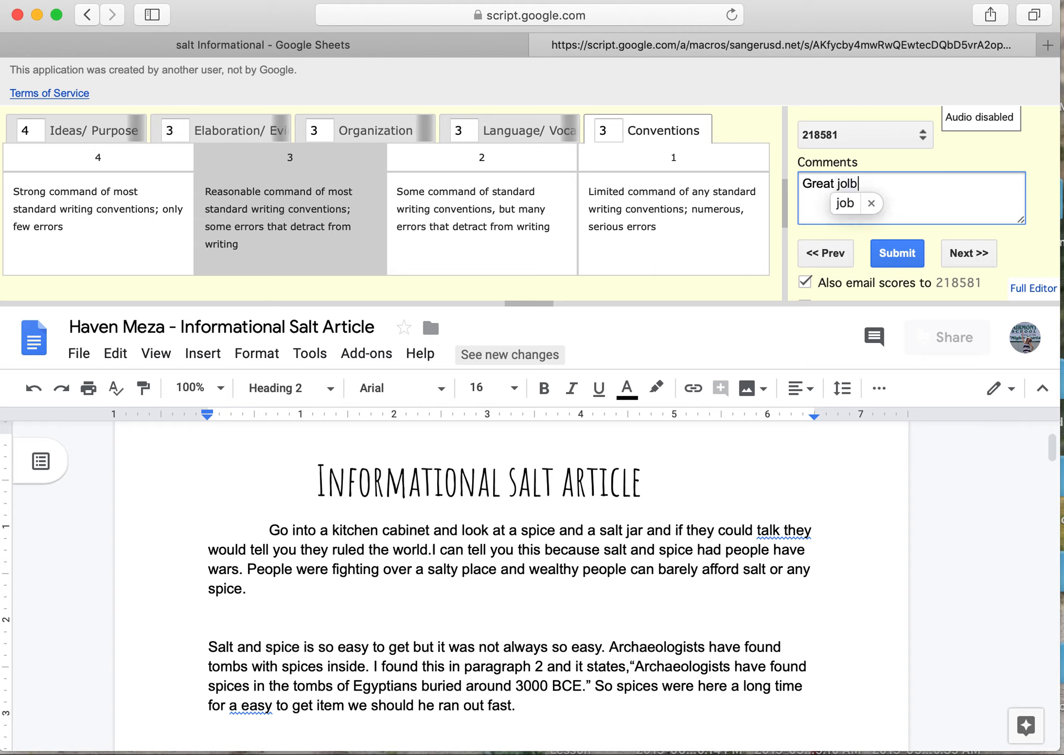
pyautogui.write('Keep')
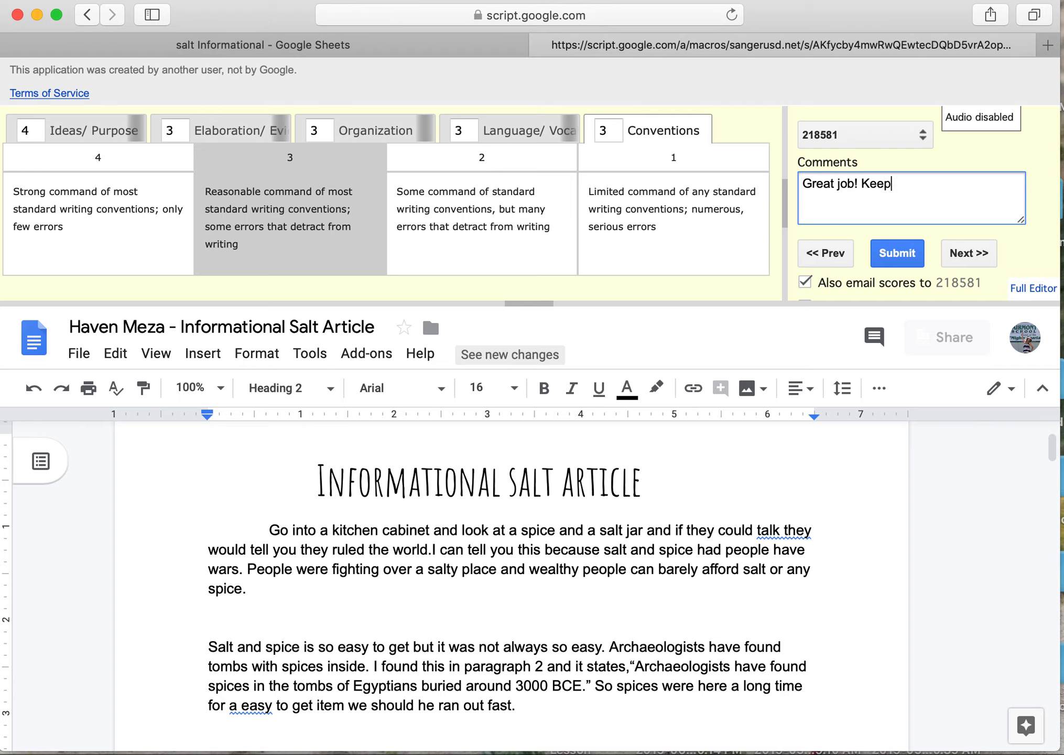
pyautogui.write(' it up!')
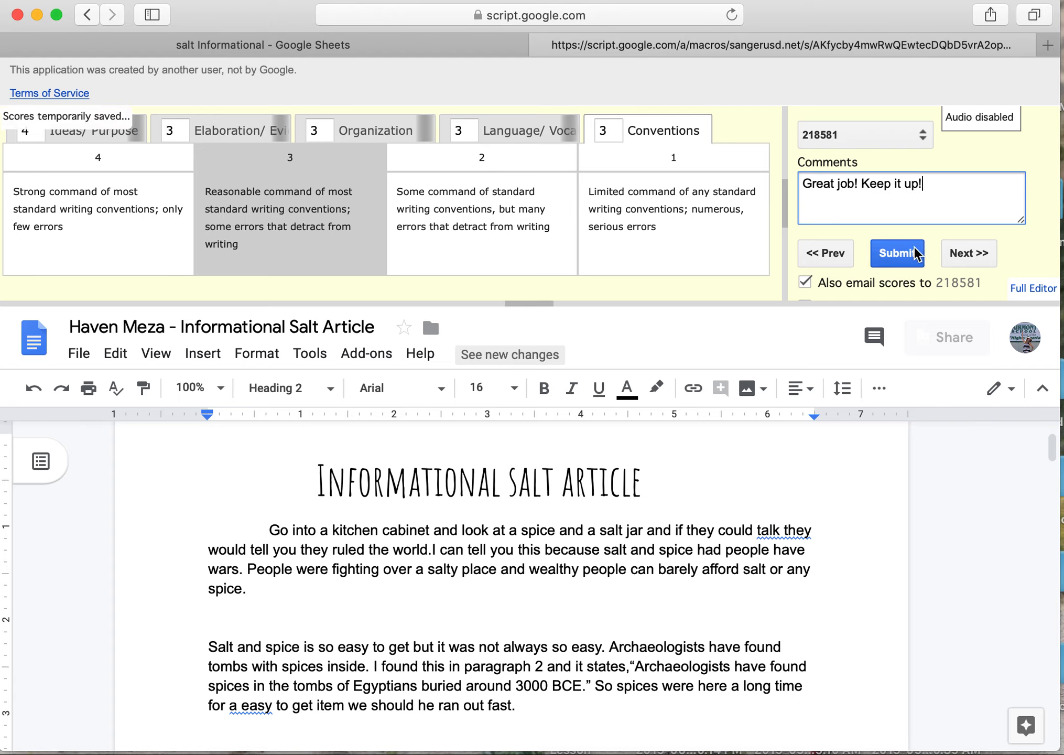
pyautogui.click(908, 261)
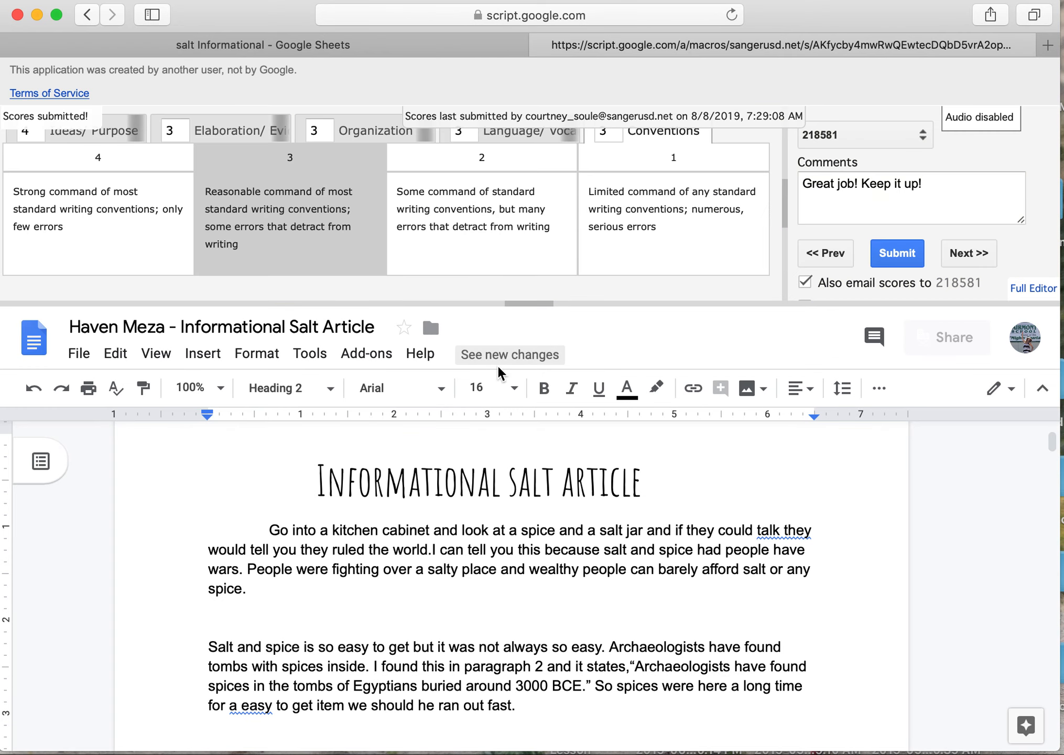
# Step: Examine the rubric tables and comments attached at the end of the student's document, and return to its beginning
pyautogui.scroll(-20, 401, 486)
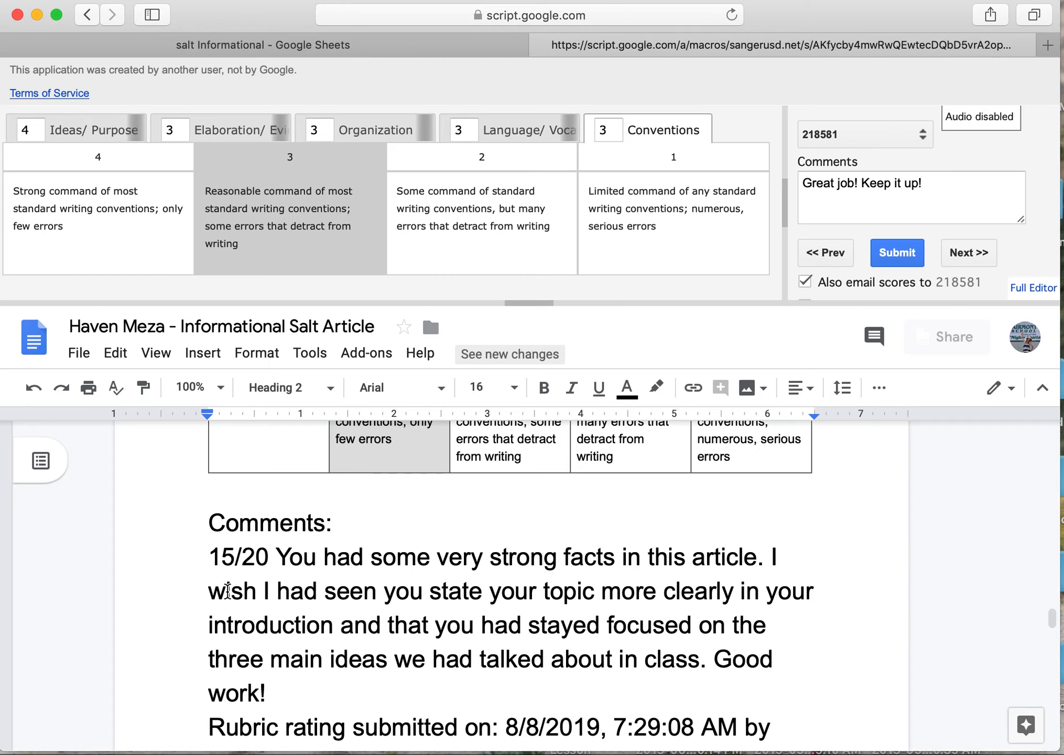
pyautogui.scroll(-15, 236, 592)
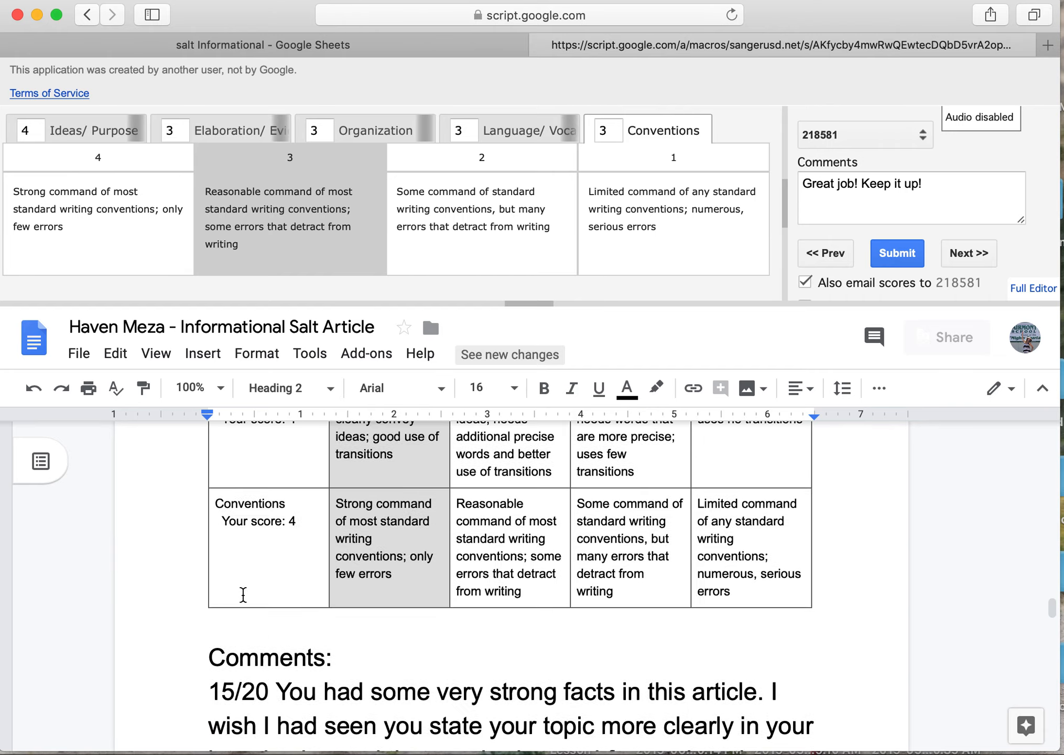
pyautogui.scroll(-5, 243, 594)
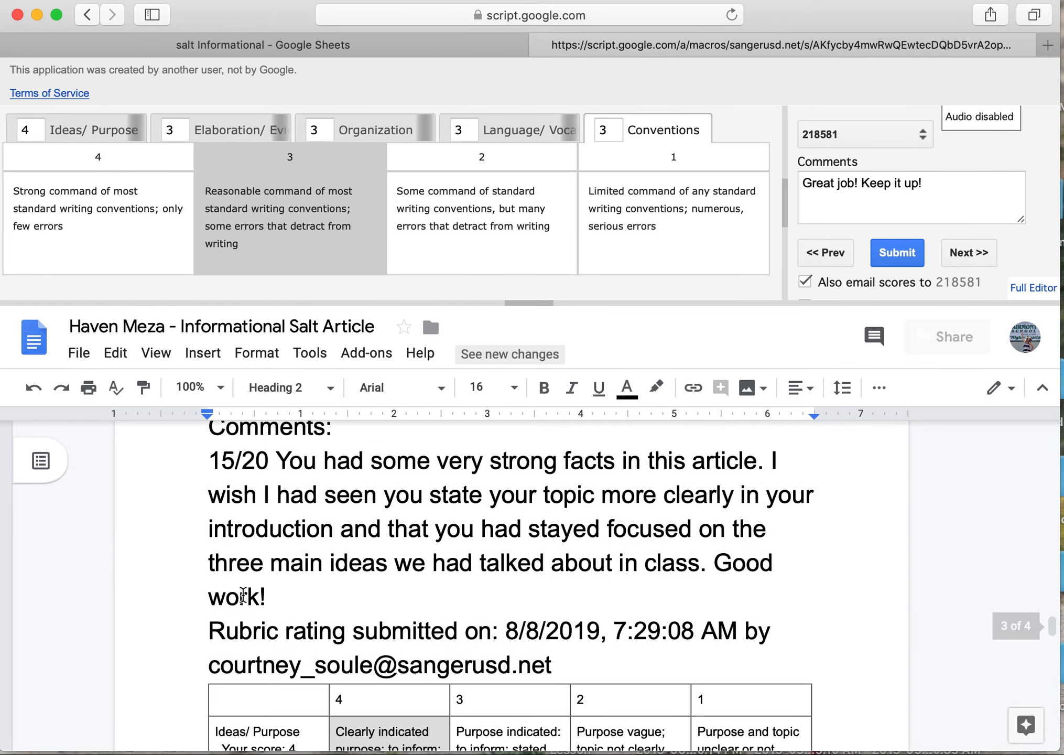
pyautogui.scroll(20, 243, 594)
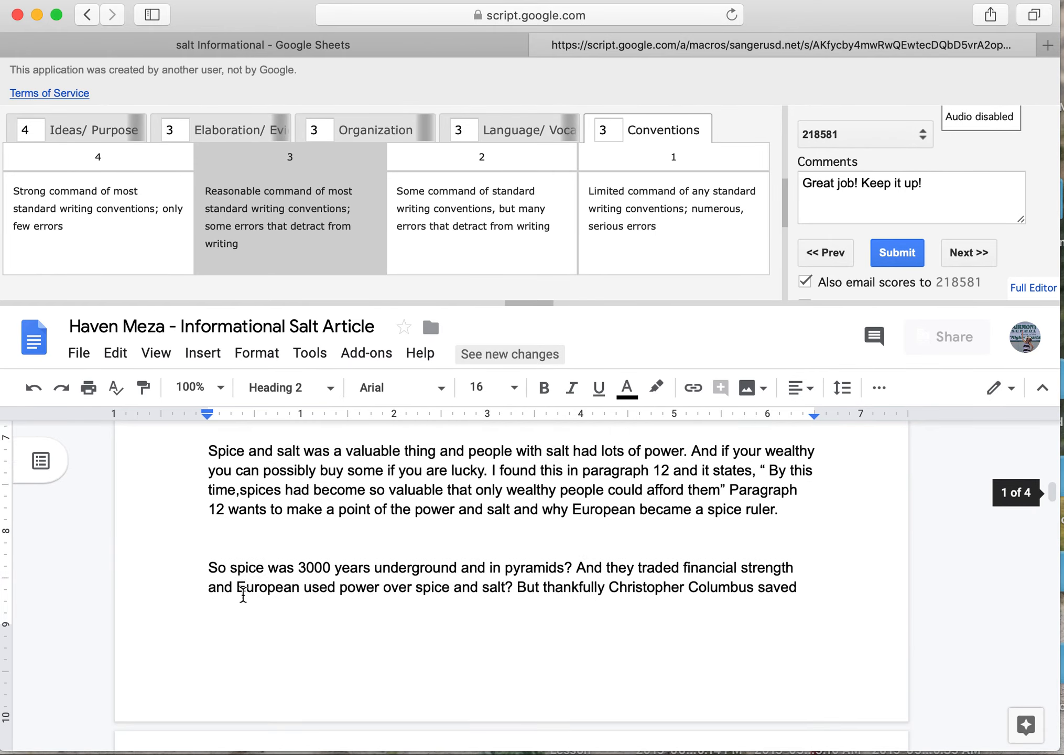
pyautogui.scroll(-20, 243, 594)
pyautogui.scroll(3, 243, 593)
pyautogui.scroll(20, 244, 594)
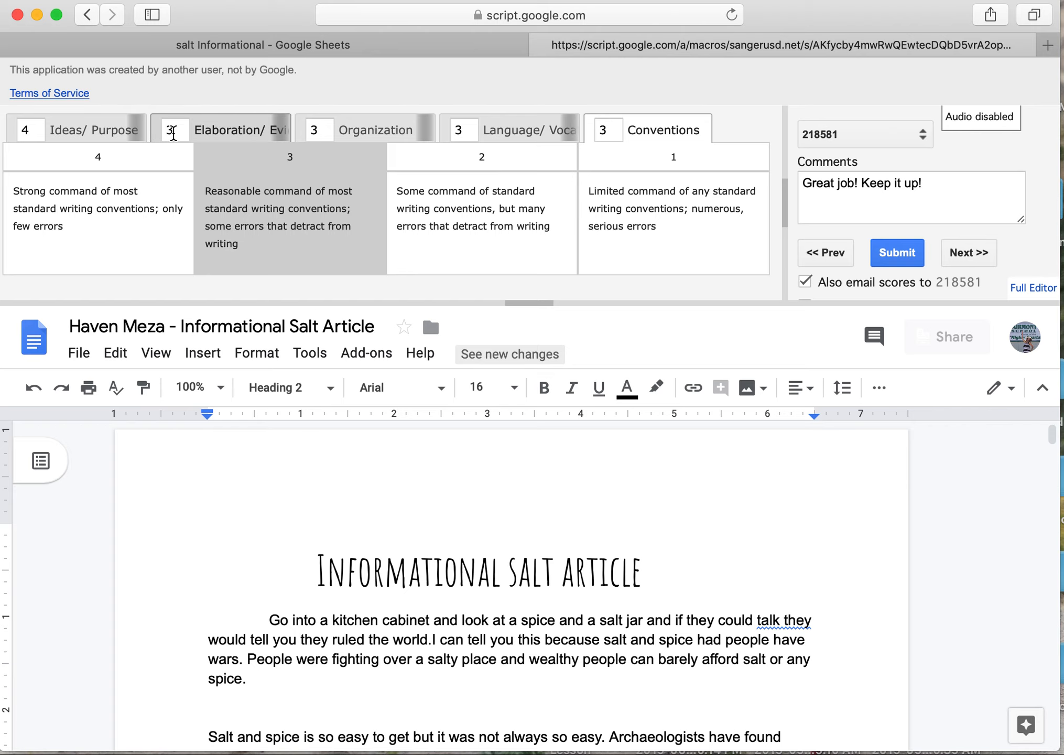
# Step: Switch the assessment to the student who wrote "The History of spice" and score Ideas/Purpose as 4
pyautogui.click(921, 134)
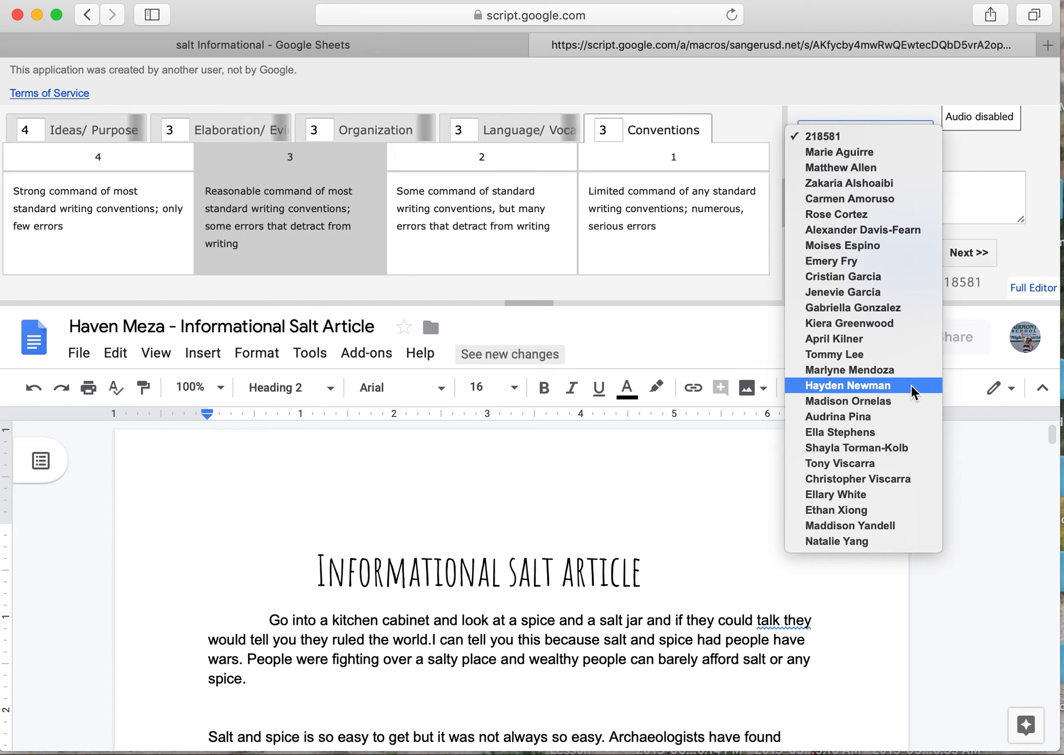
pyautogui.click(812, 402)
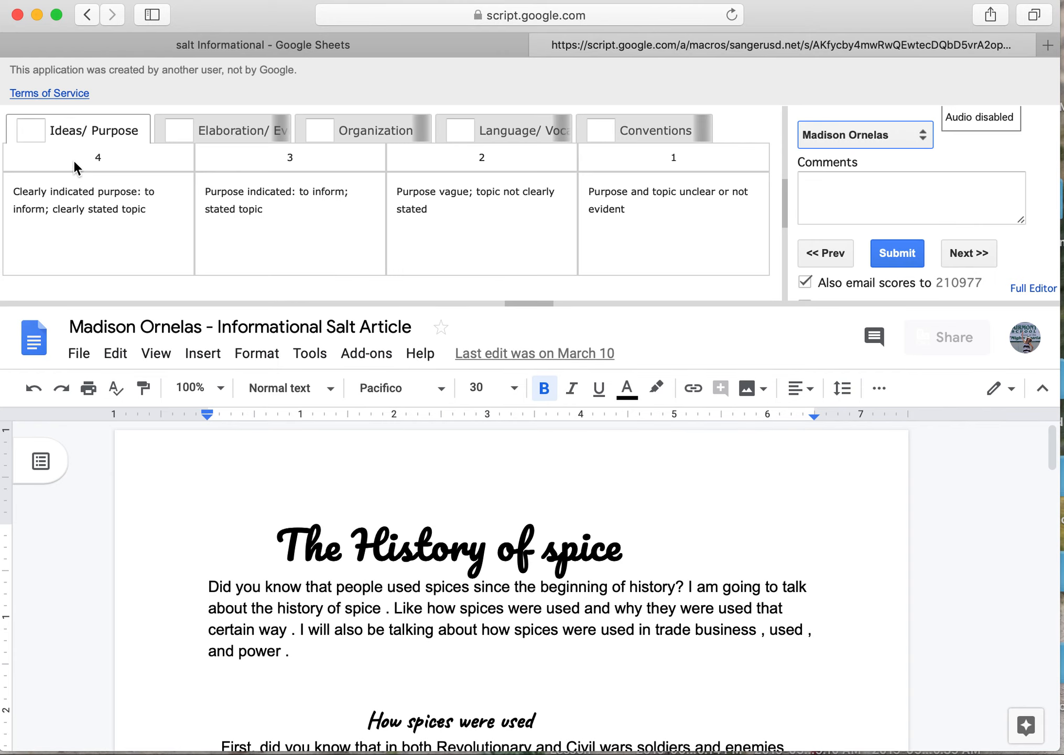
pyautogui.click(60, 205)
pyautogui.click(235, 197)
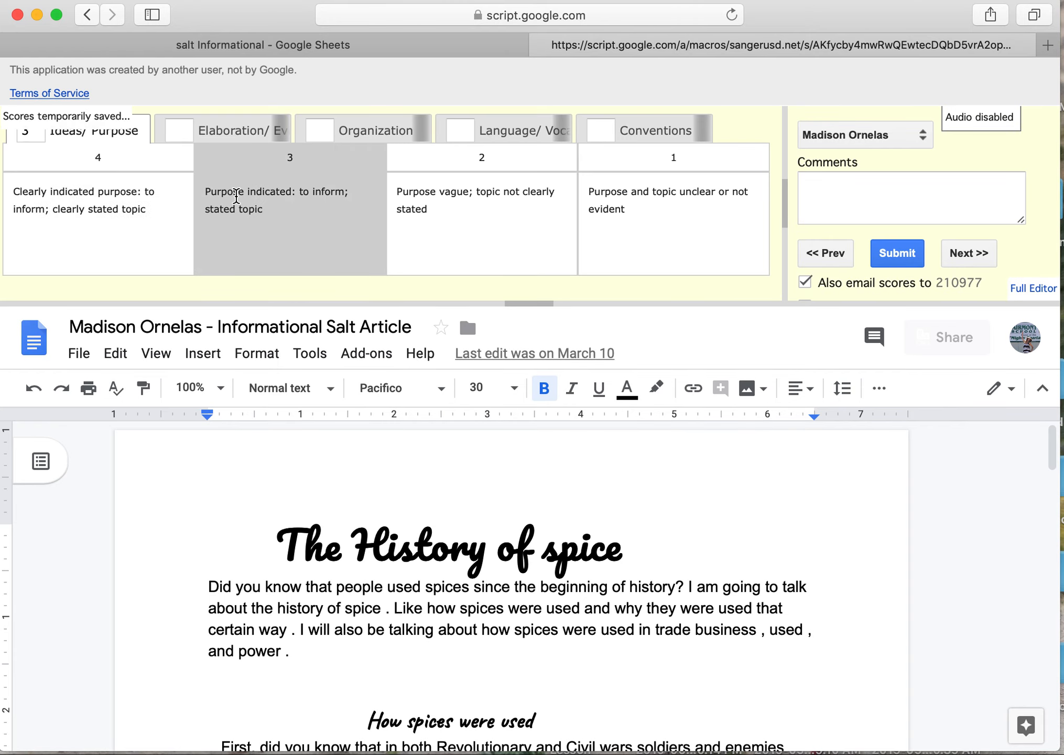
pyautogui.click(445, 181)
pyautogui.click(155, 192)
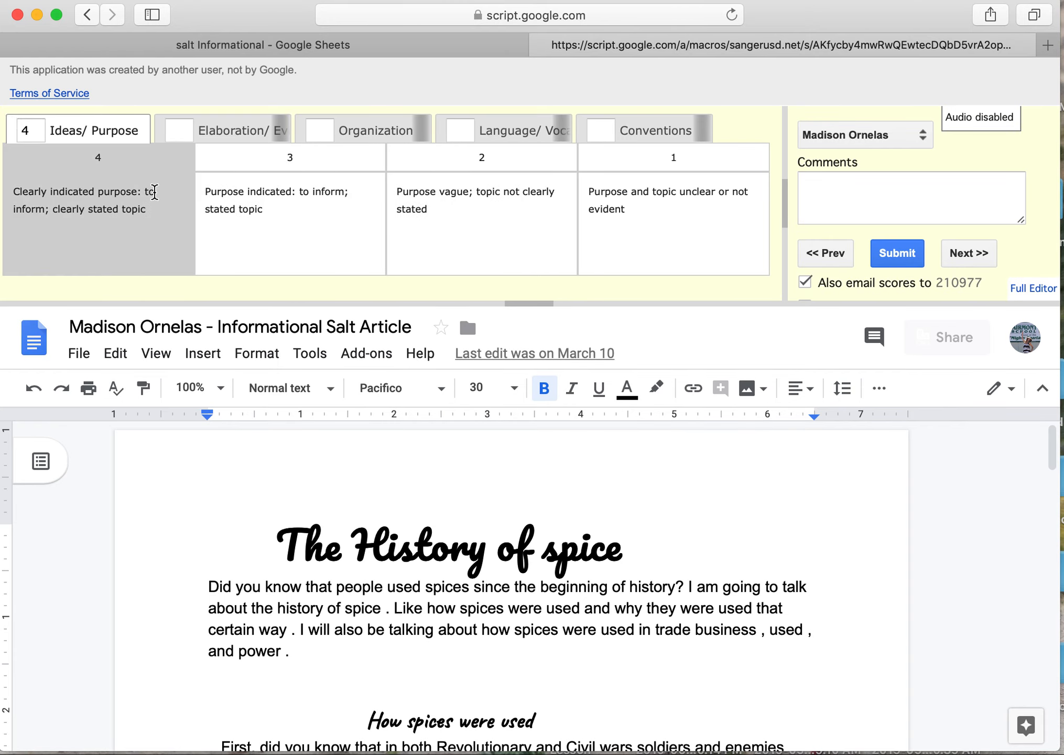
# Step: Score "The History of spice" 3 for Elaboration/Evidence and 2 for Organization
pyautogui.click(206, 136)
pyautogui.click(268, 205)
pyautogui.click(409, 134)
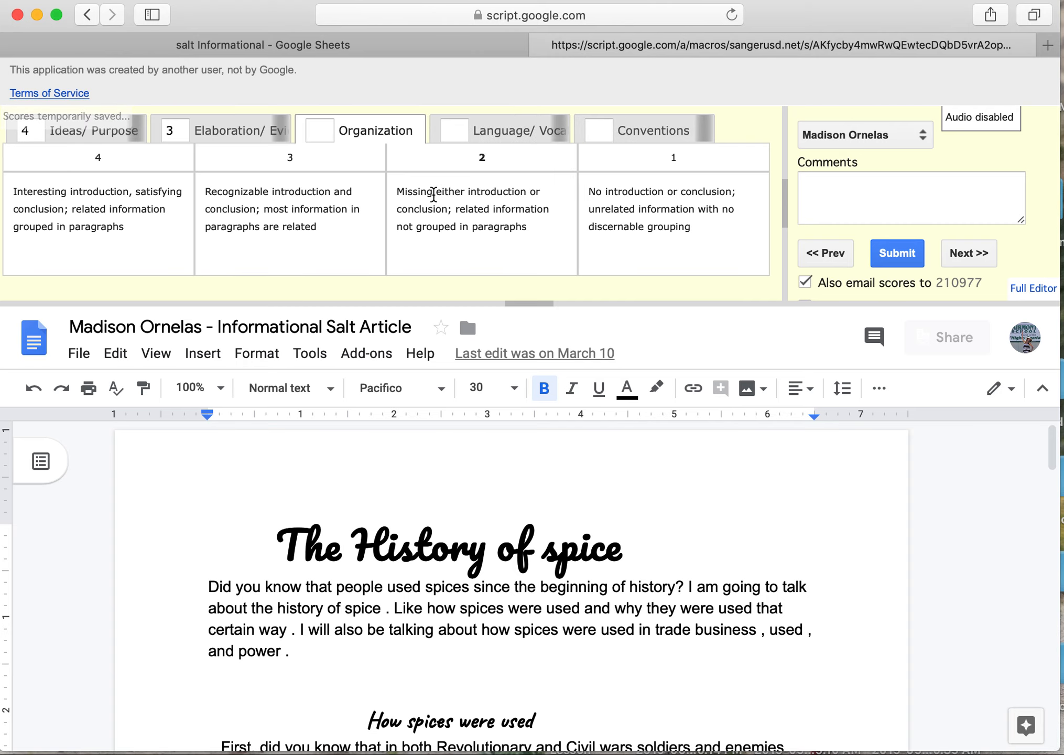
pyautogui.click(434, 195)
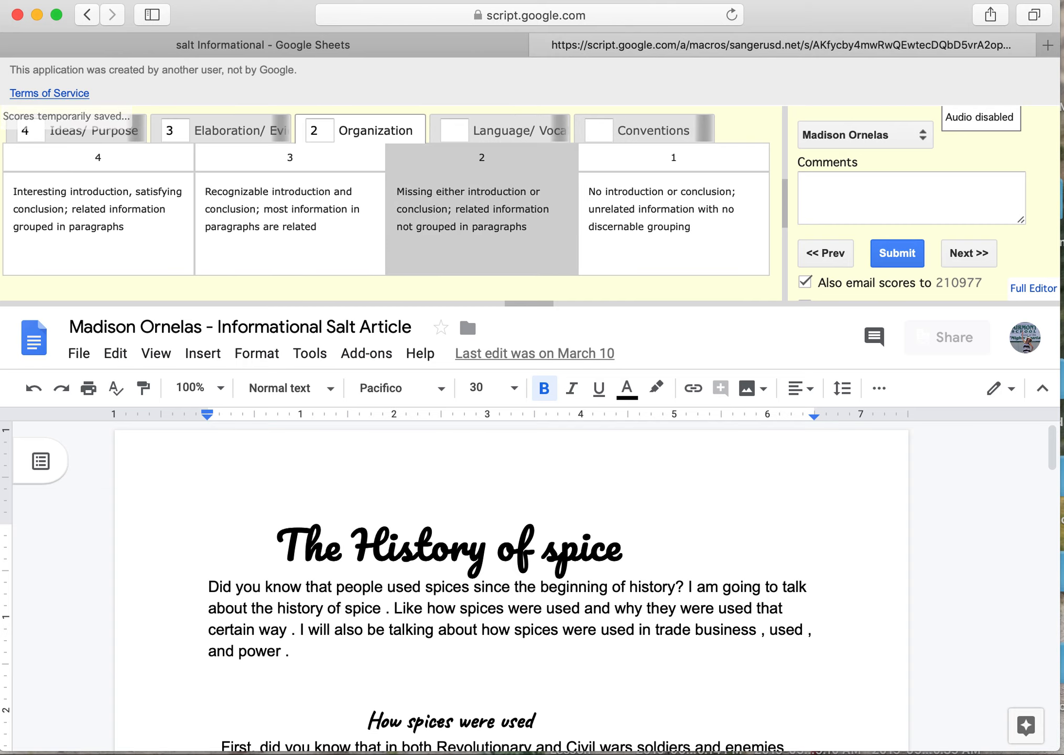
pyautogui.click(917, 203)
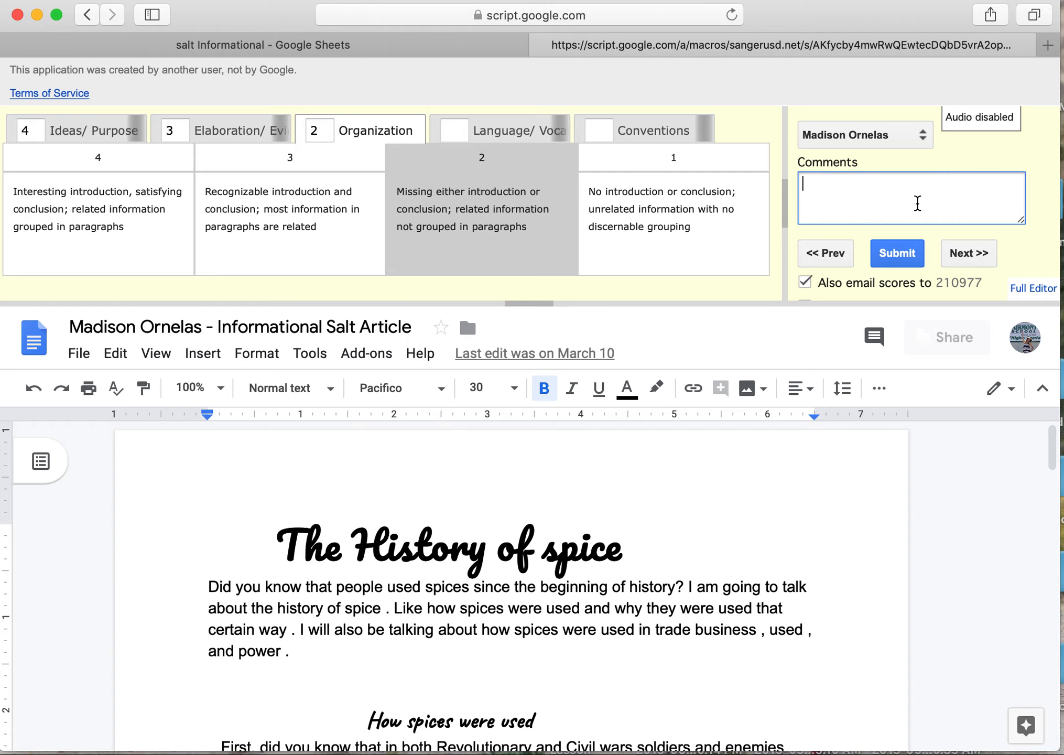
pyautogui.write('12/20')
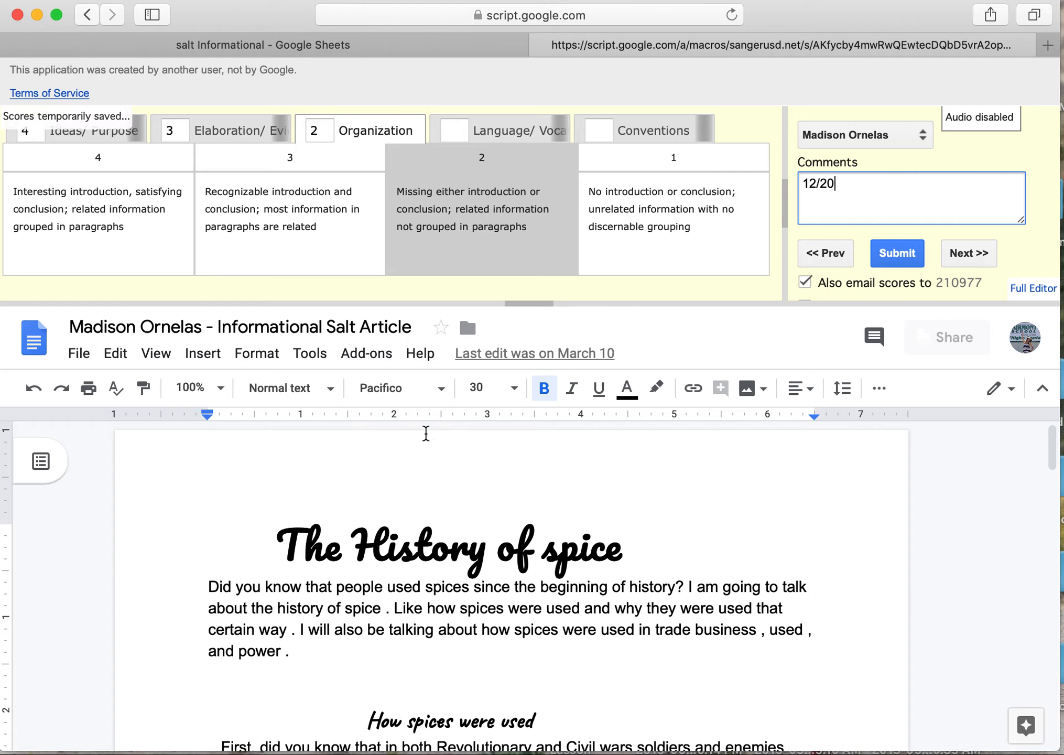
pyautogui.scroll(-15, 425, 433)
pyautogui.scroll(15, 426, 433)
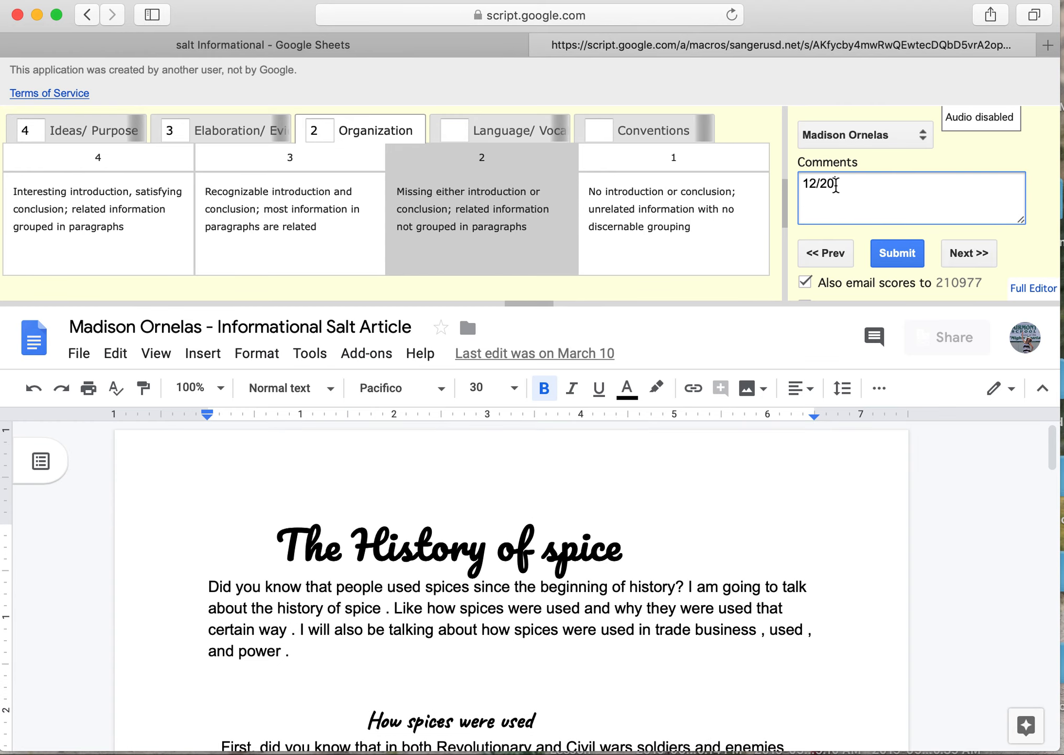
pyautogui.moveTo(836, 185); pyautogui.dragTo(797, 186)
pyautogui.press('BackSpace')
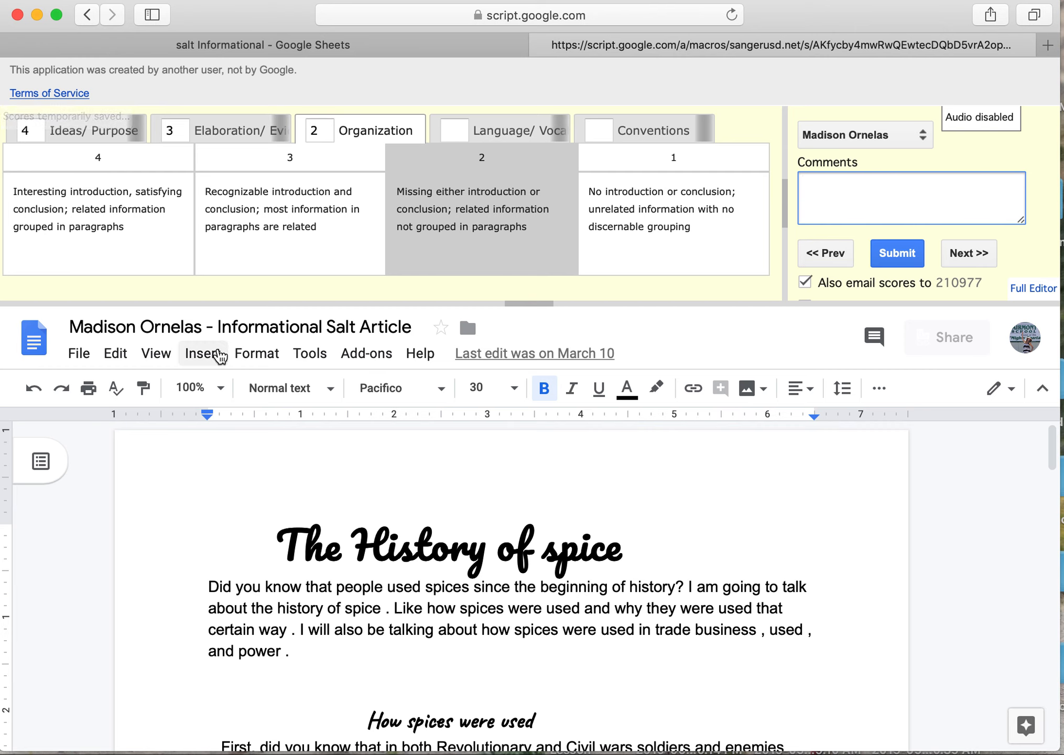
# Step: Return to the salt Informational spreadsheet and review the submitted rubric score, comment and count columns
pyautogui.click(391, 45)
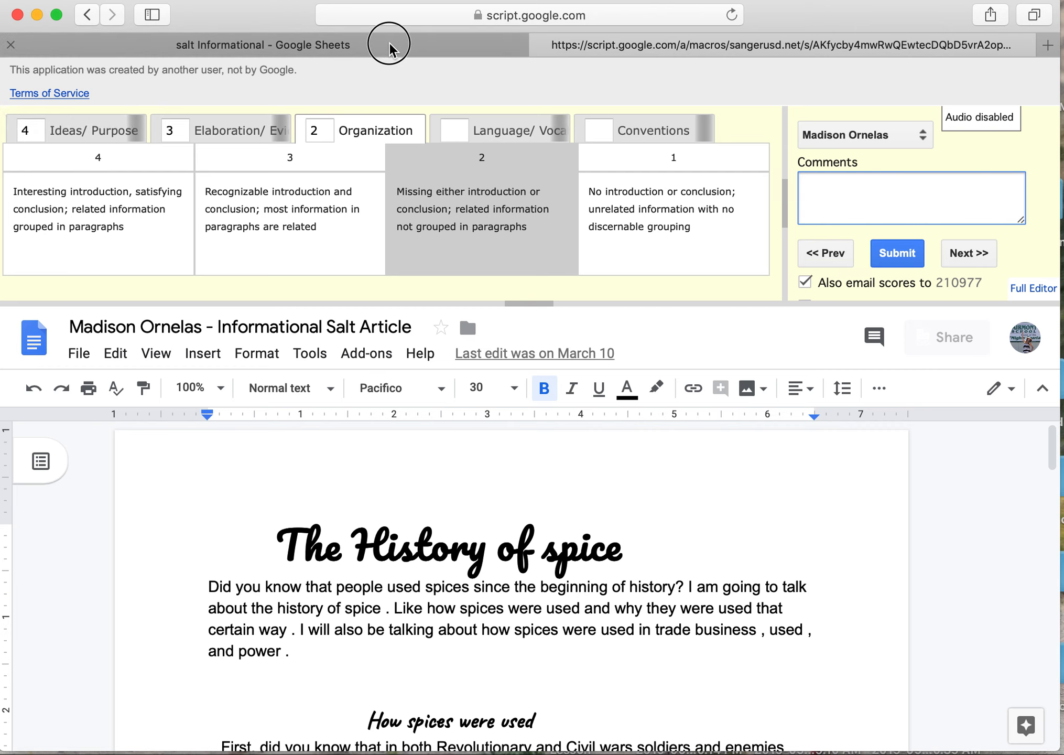
pyautogui.scroll(-3, 317, 411)
pyautogui.hscroll(4, 316, 411)
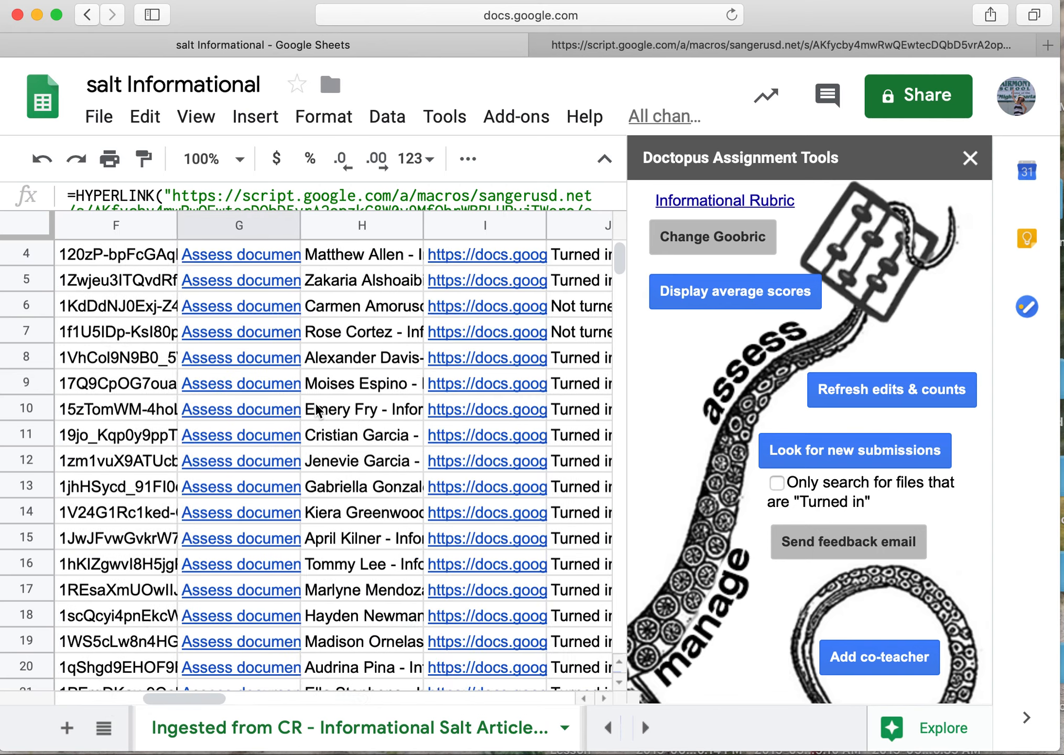
pyautogui.hscroll(7, 317, 411)
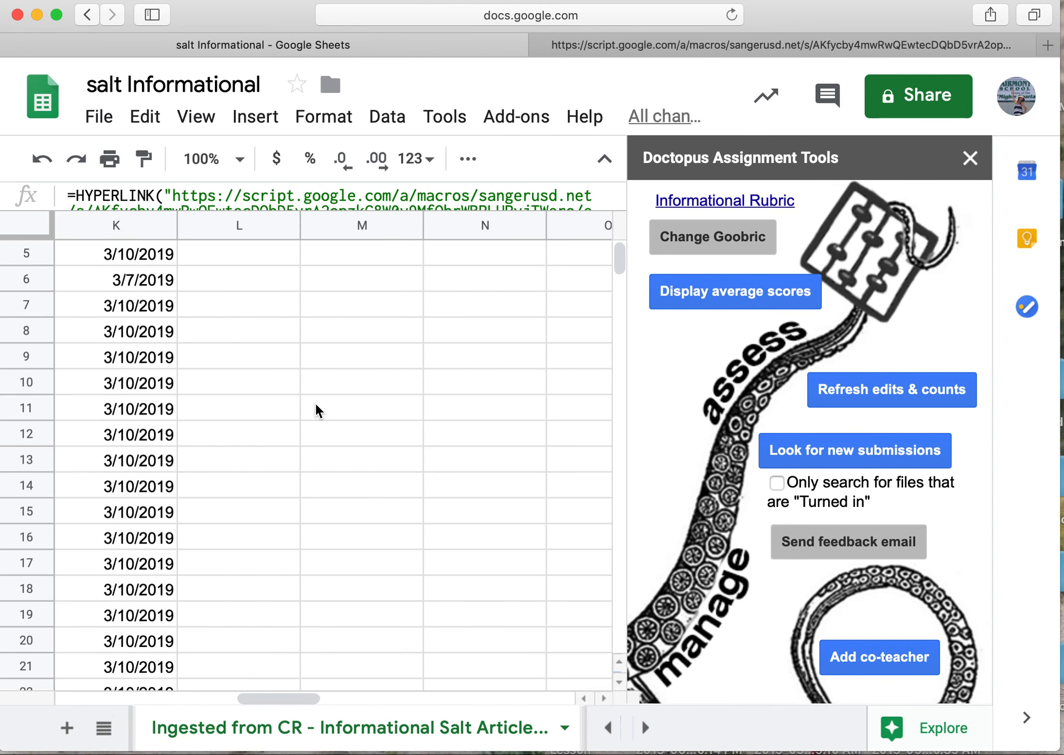
pyautogui.hscroll(-5, 317, 412)
pyautogui.scroll(2, 316, 411)
pyautogui.hscroll(3, 317, 411)
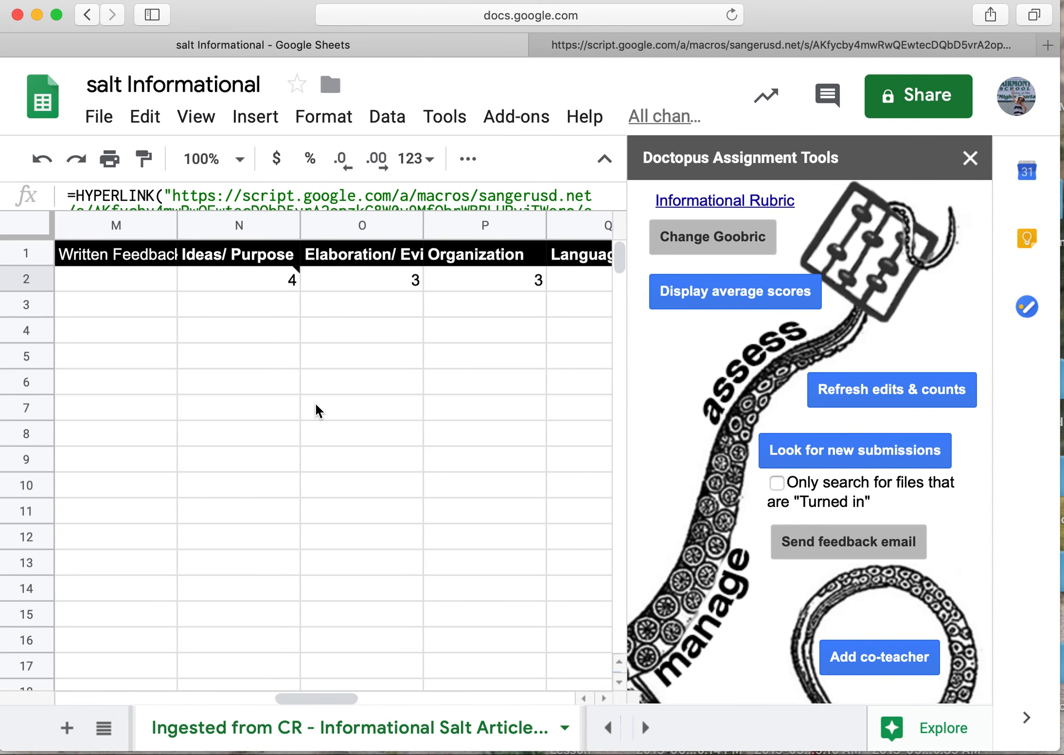
pyautogui.hscroll(1, 263, 283)
pyautogui.hscroll(3, 264, 283)
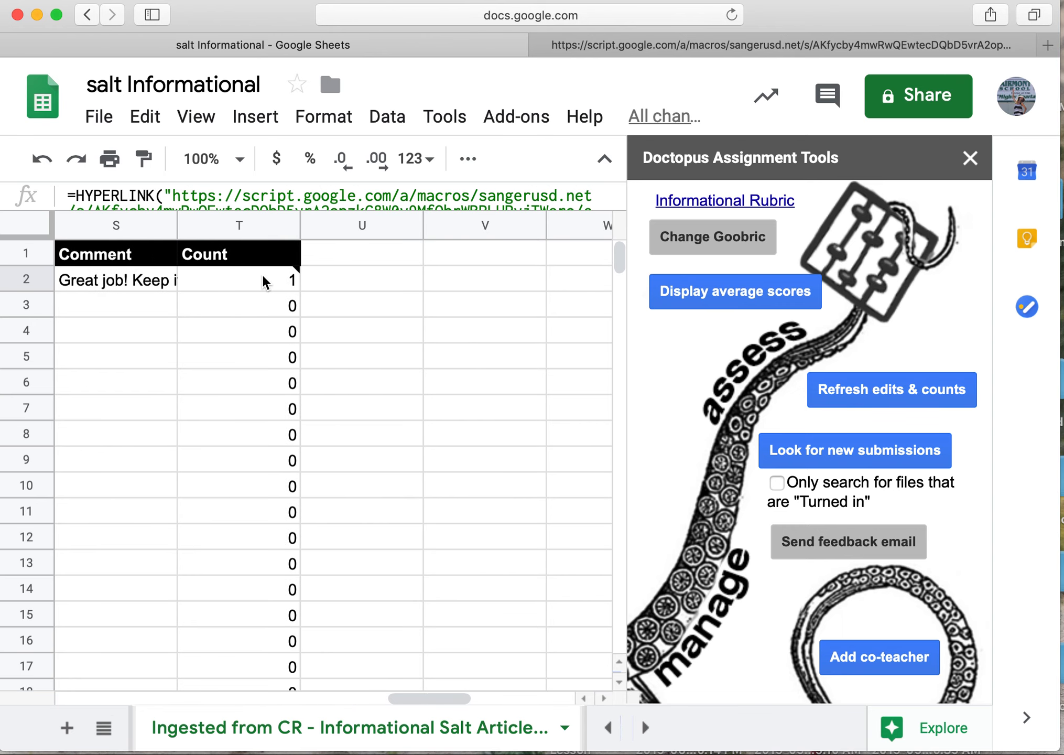
pyautogui.hscroll(-5, 264, 283)
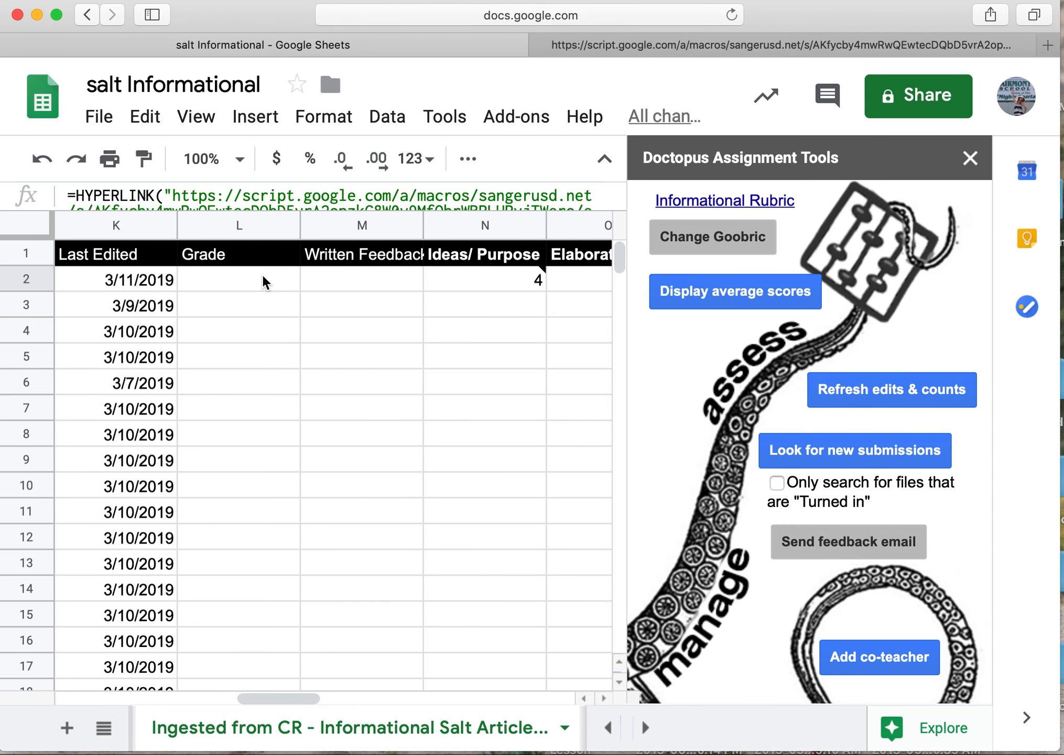
pyautogui.hscroll(-3, 264, 283)
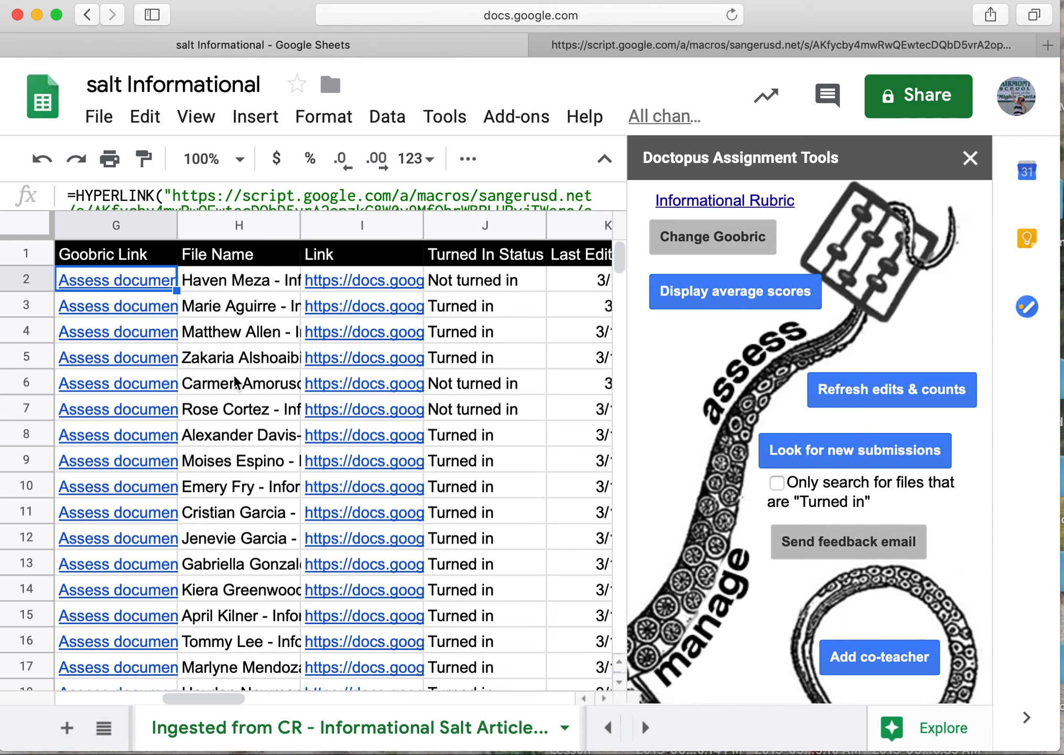
pyautogui.scroll(-1, 180, 322)
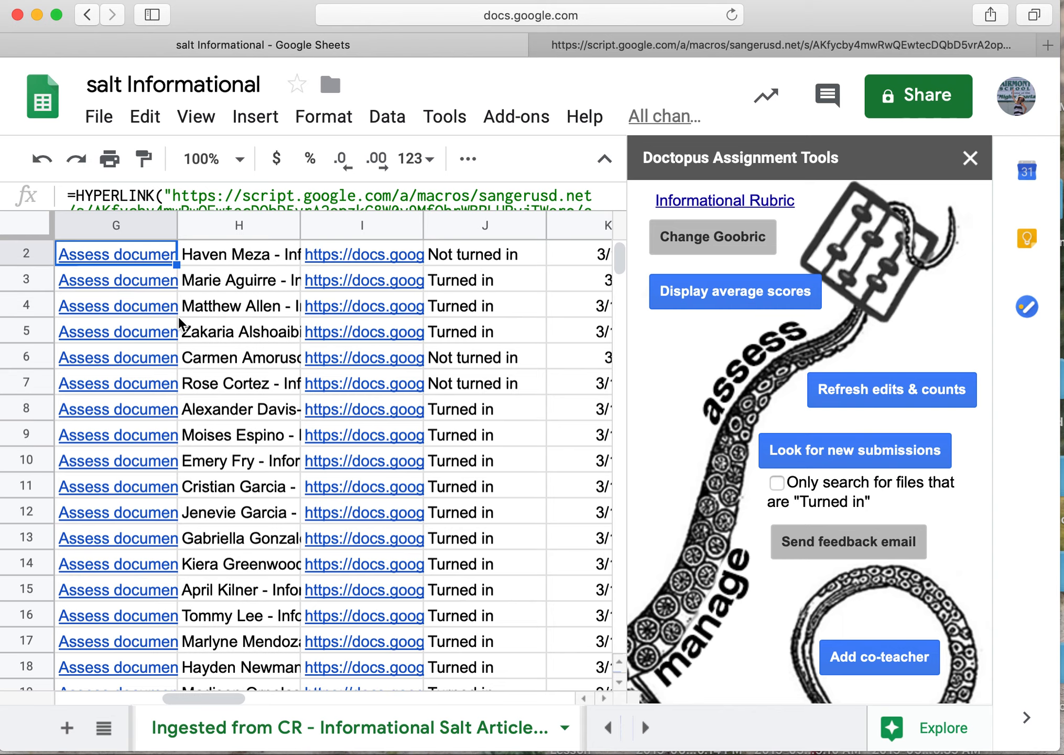
pyautogui.scroll(-5, 180, 322)
pyautogui.hscroll(-1, 179, 322)
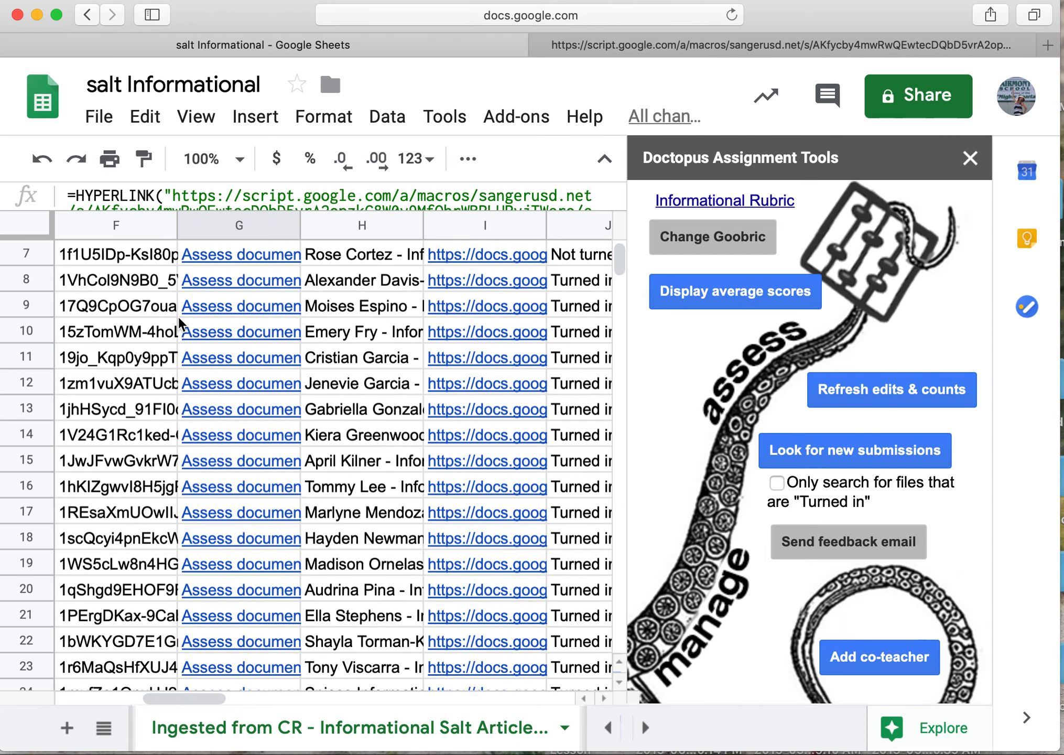
pyautogui.scroll(3, 179, 322)
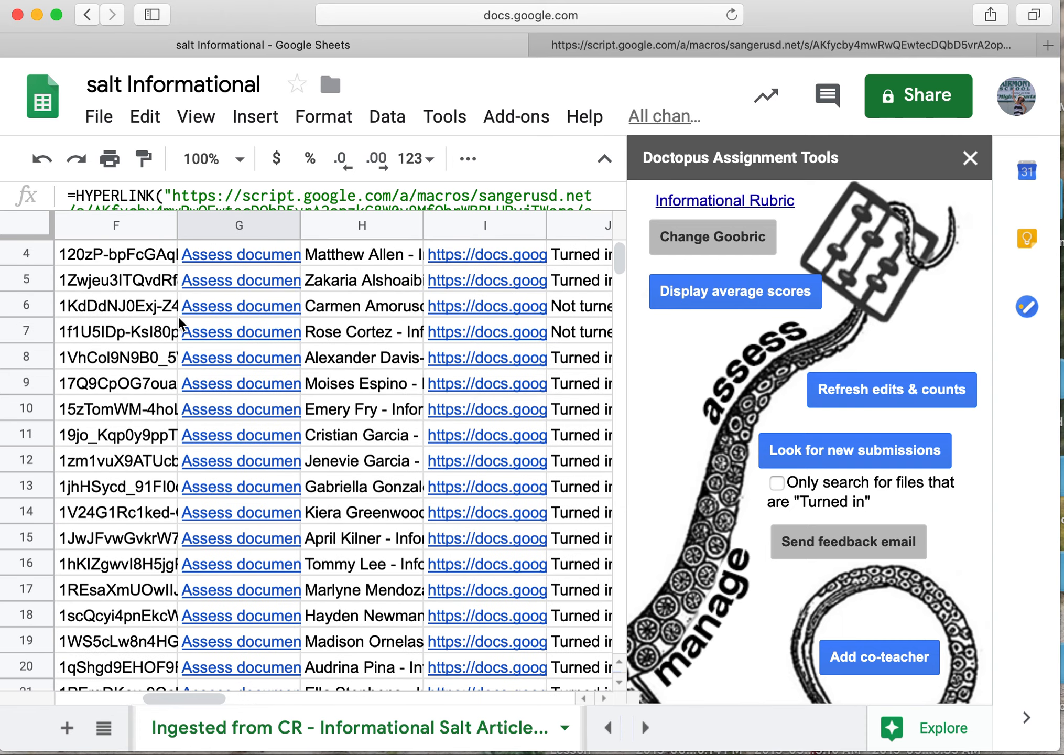